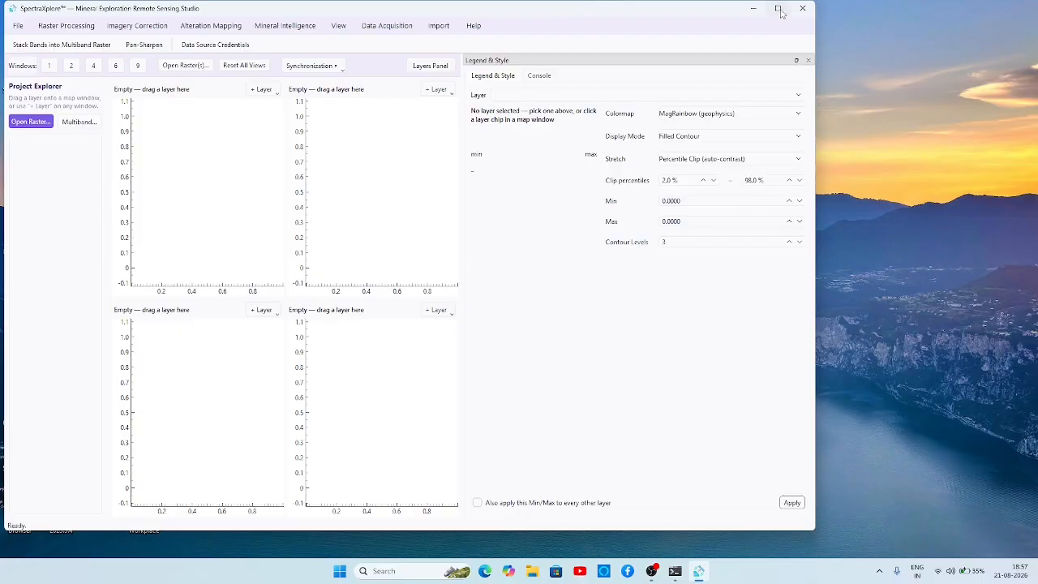
Maximize the workspace with the Legend & Style panel hidden, and switch to a single map window
left_click(776, 9)
left_click(1031, 56)
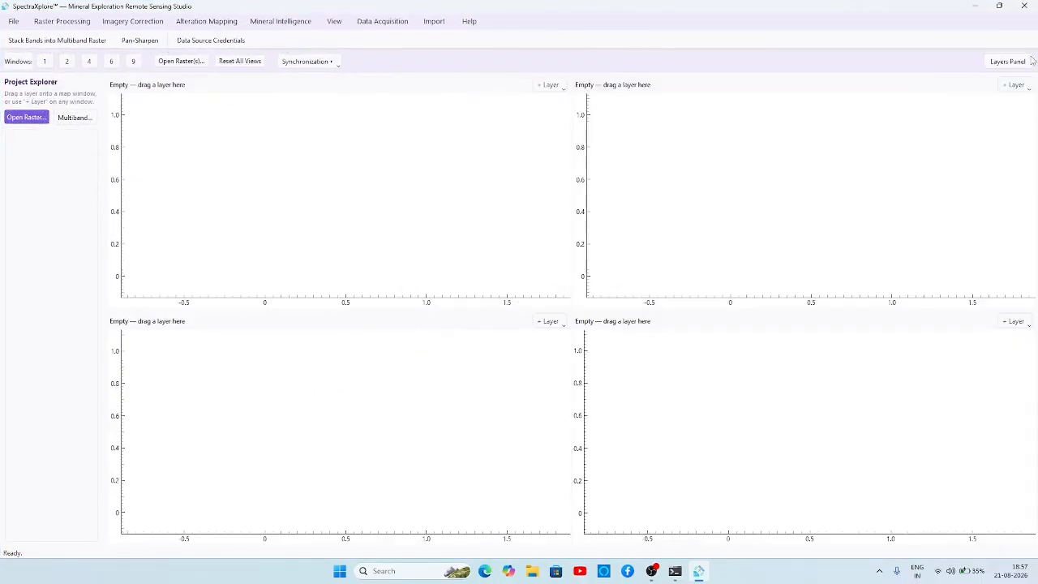
left_click(46, 63)
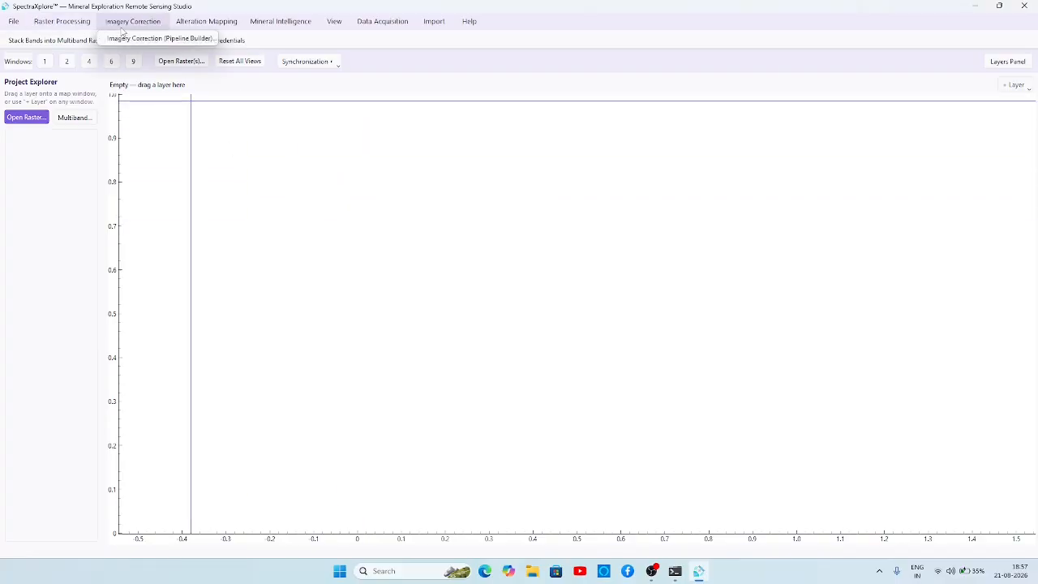
Open the Imagery Correction pipeline builder and set the sensor to Sentinel-2 MSI (10 bands stacked)
left_click(127, 38)
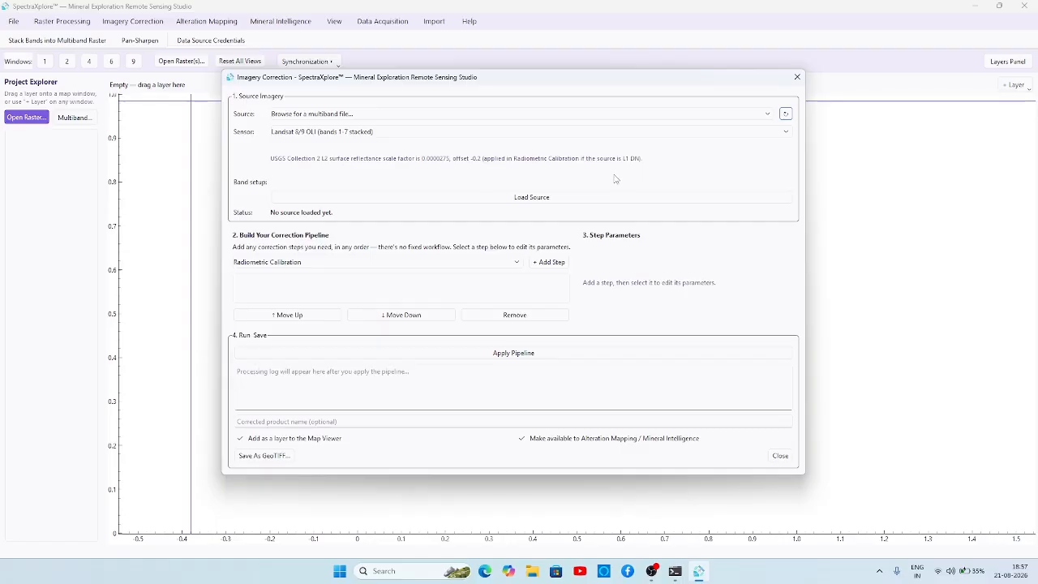
left_click(511, 132)
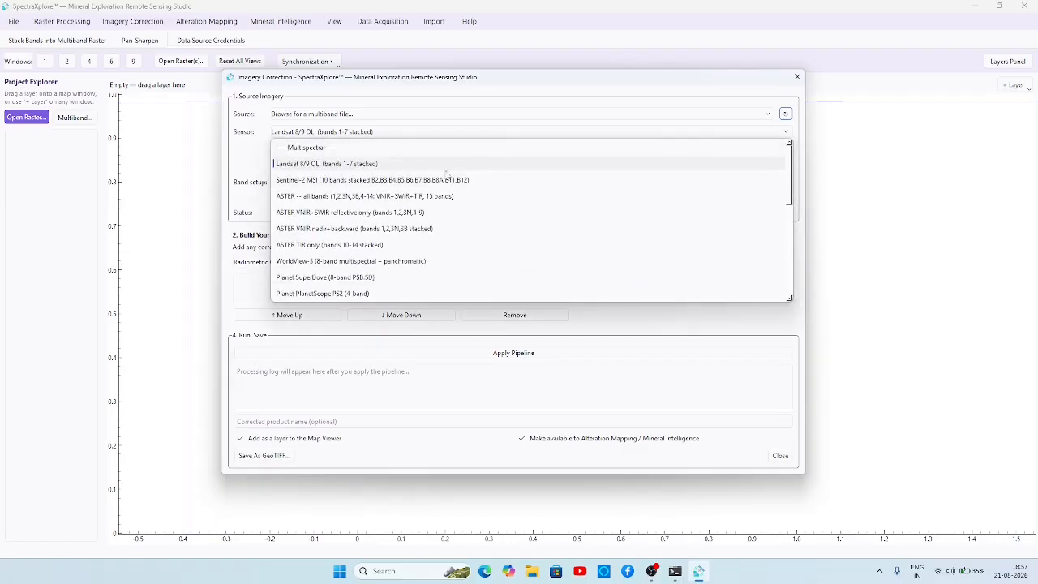
left_click(429, 180)
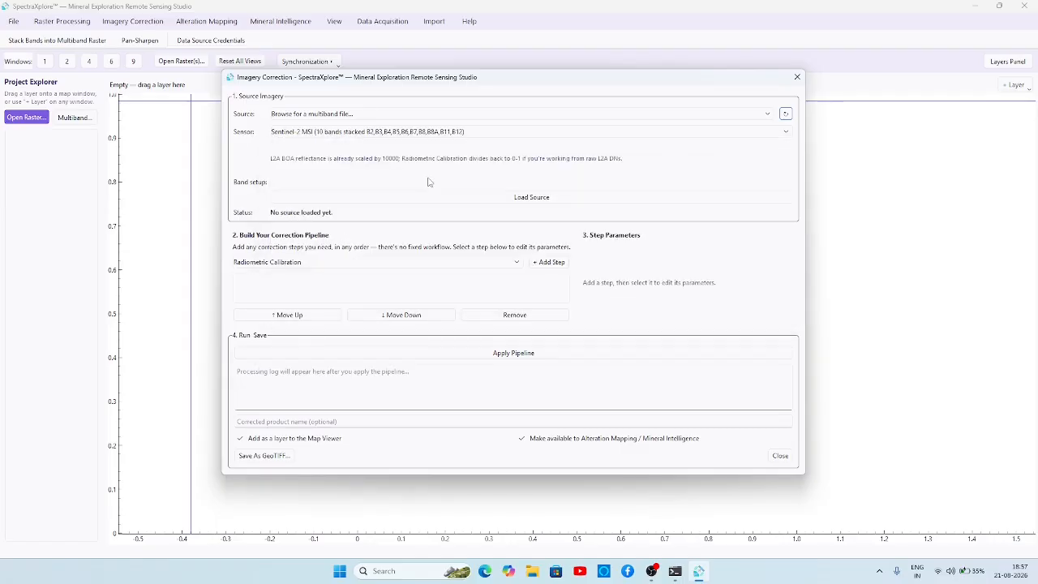
Load S2B_MSIL2A_20260522T182909_R027_T11TNE_20260522T222404_sentinel2_clip from the geodatadb_downloads folder as the source imagery
left_click(534, 199)
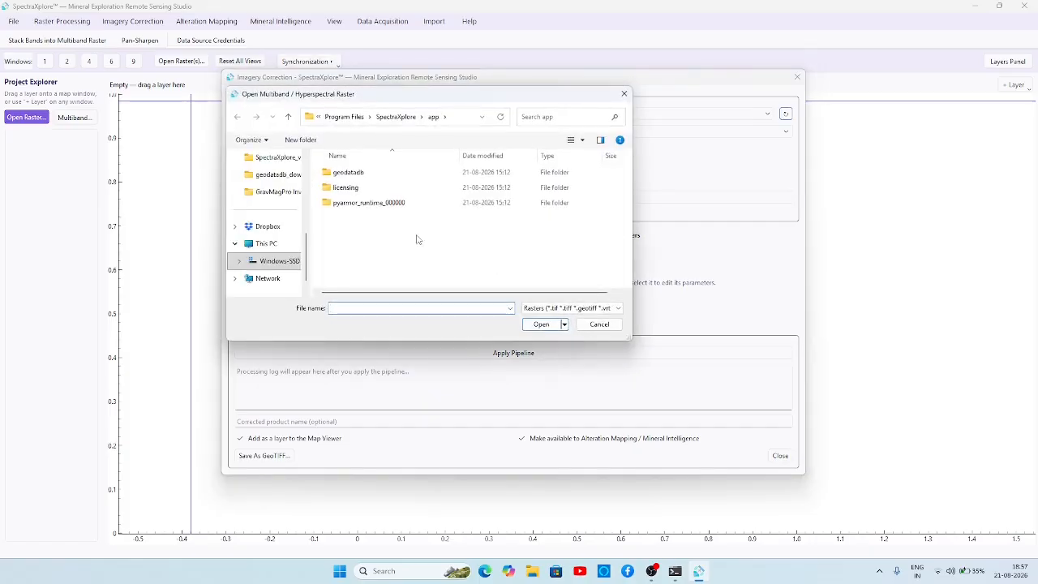
left_click(265, 174)
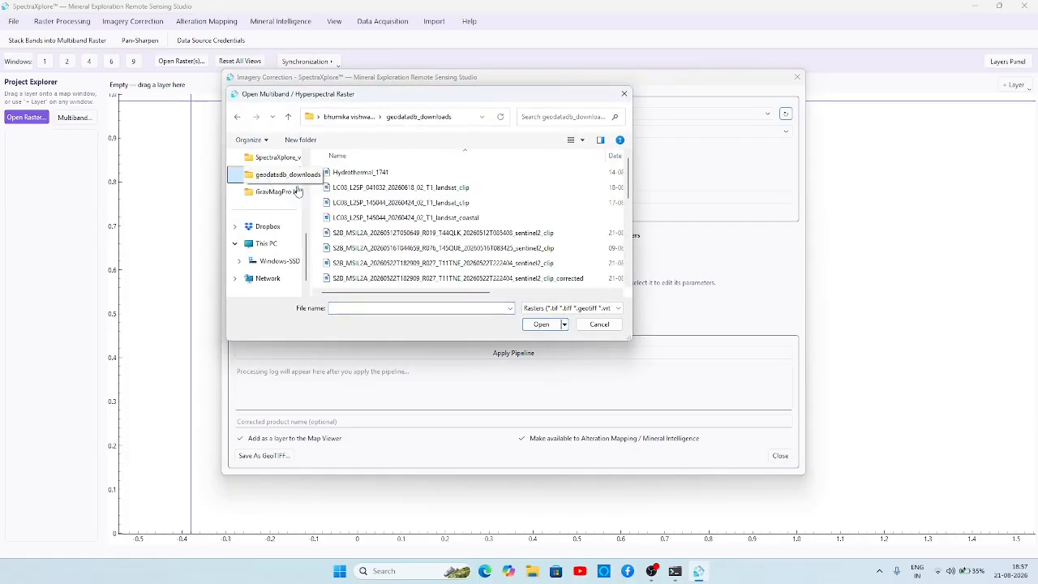
left_click(455, 264)
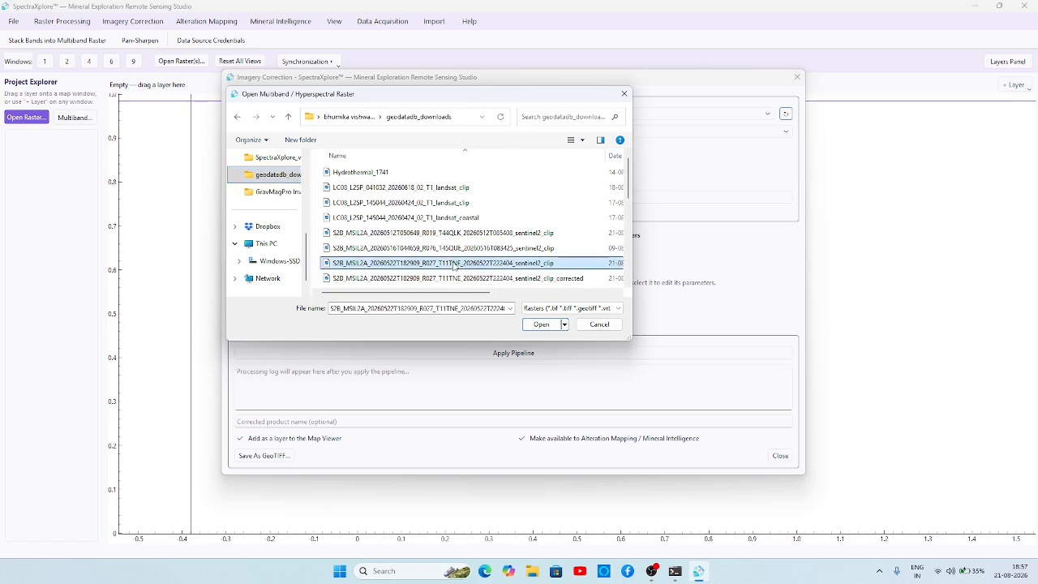
double_click(455, 263)
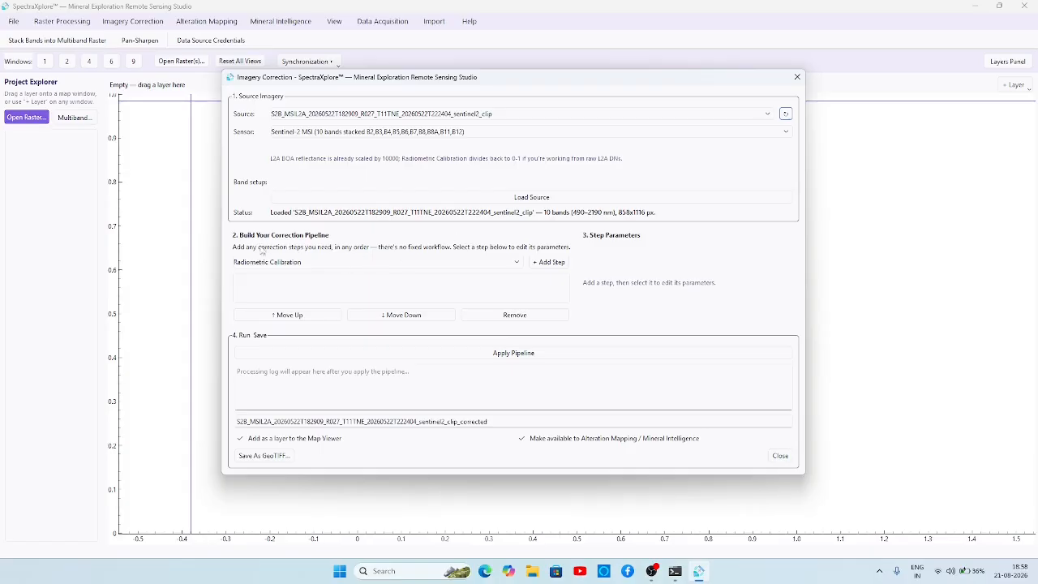
Look through the available correction types and add Radiometric Calibration as the first pipeline step
left_click(498, 261)
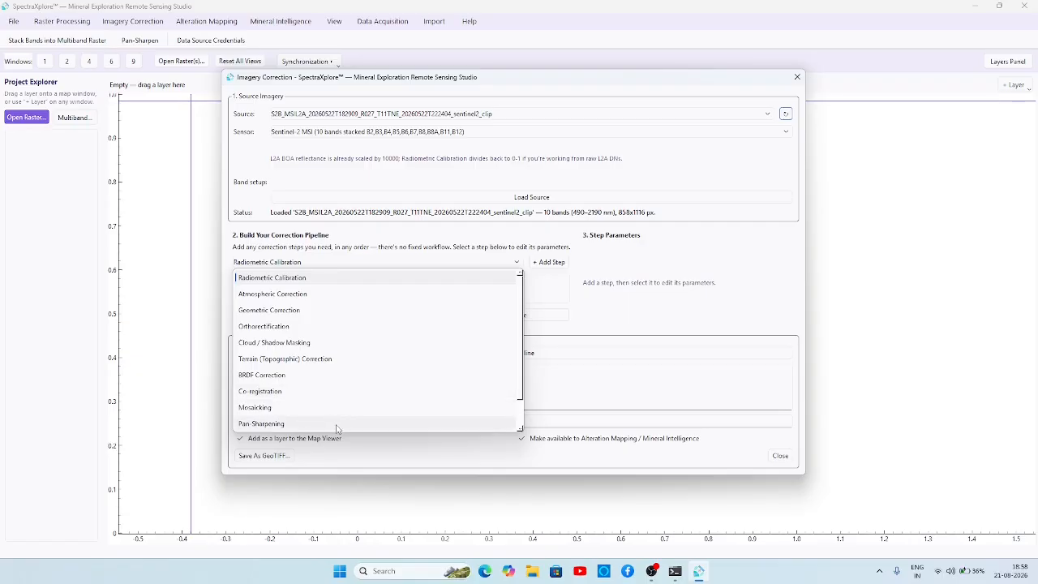
scroll(337, 428, "down", 1)
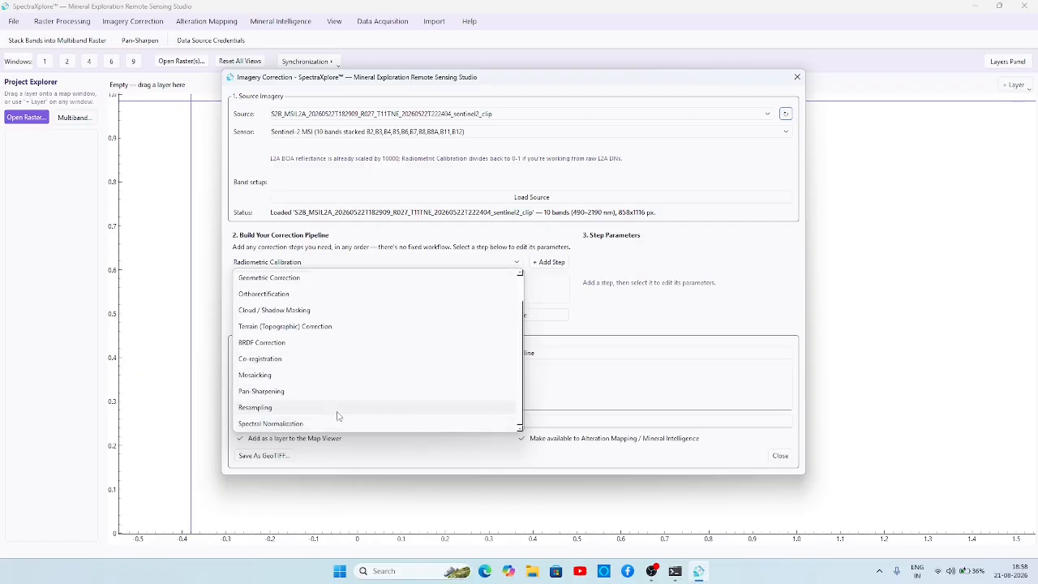
scroll(341, 430, "up", 1)
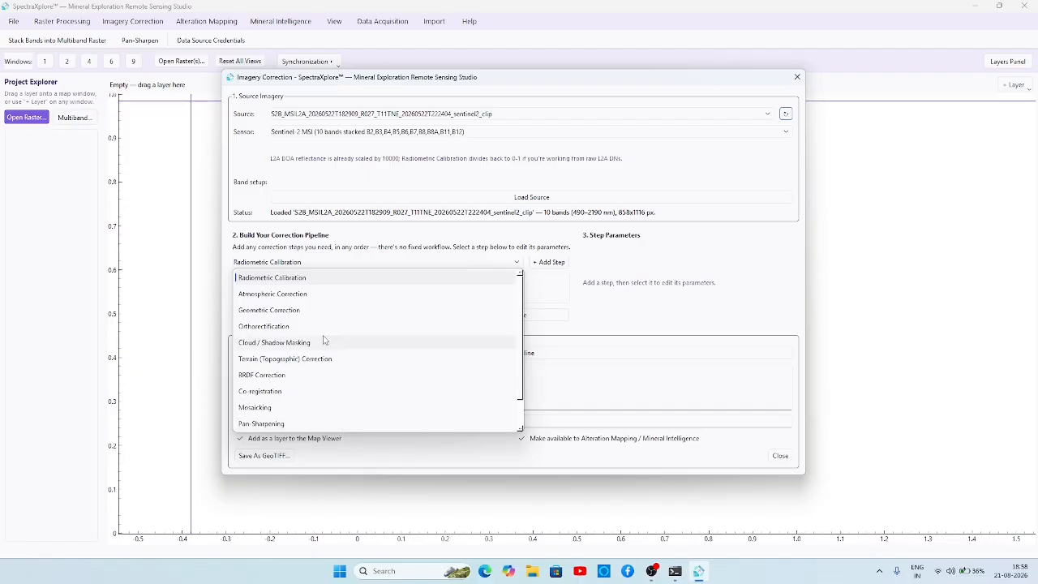
left_click(317, 279)
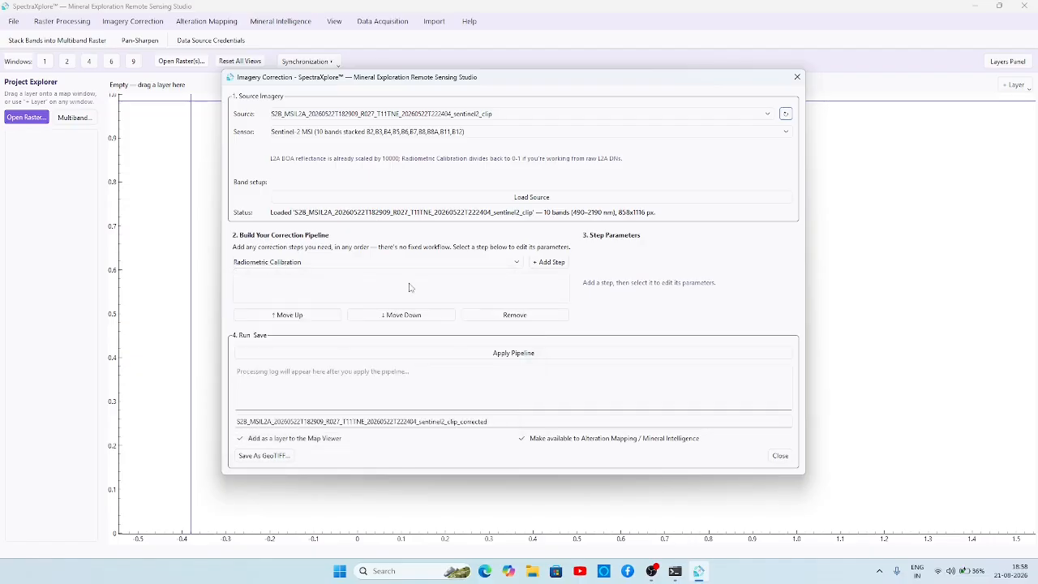
left_click(548, 262)
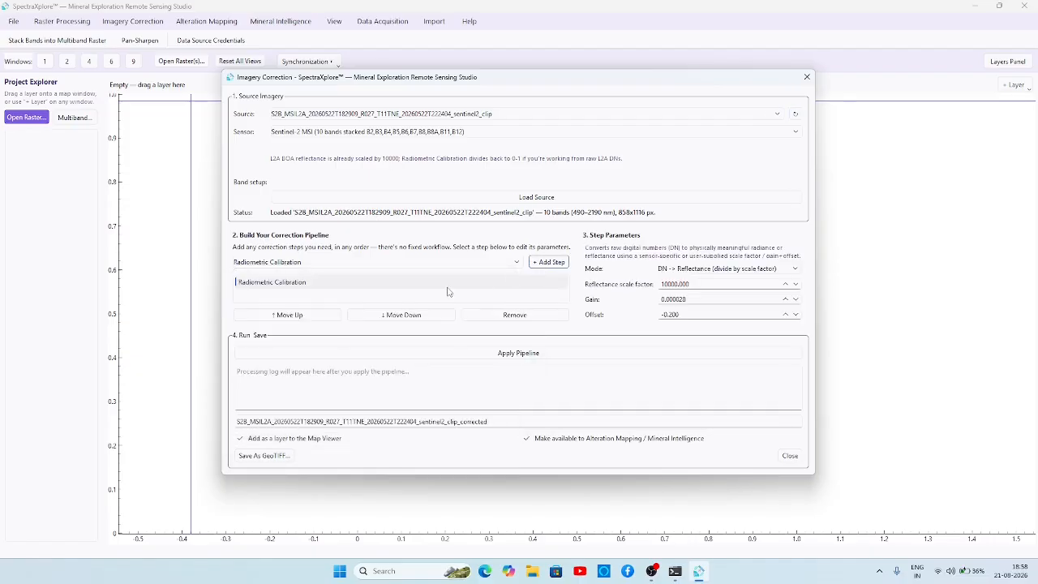
Add Atmospheric Correction and Cloud / Shadow Masking to the correction pipeline with their default parameters
left_click(356, 266)
left_click(322, 295)
left_click(548, 262)
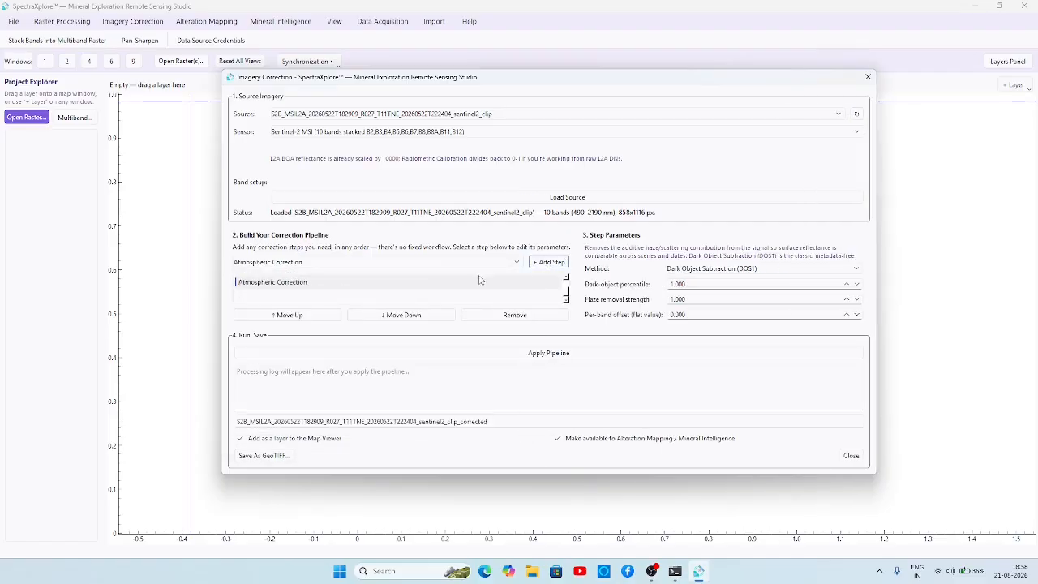
left_click(337, 265)
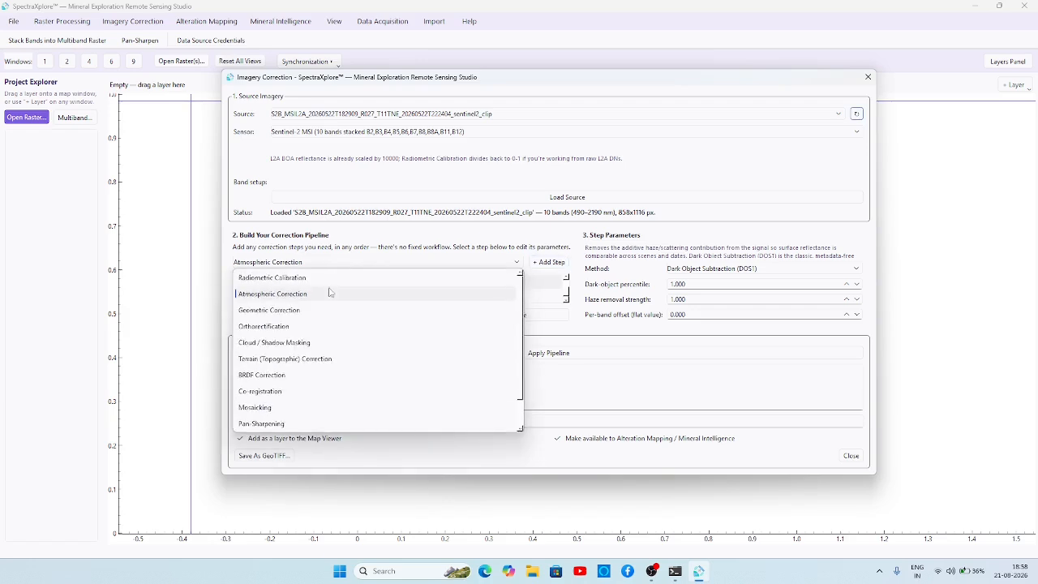
left_click(312, 342)
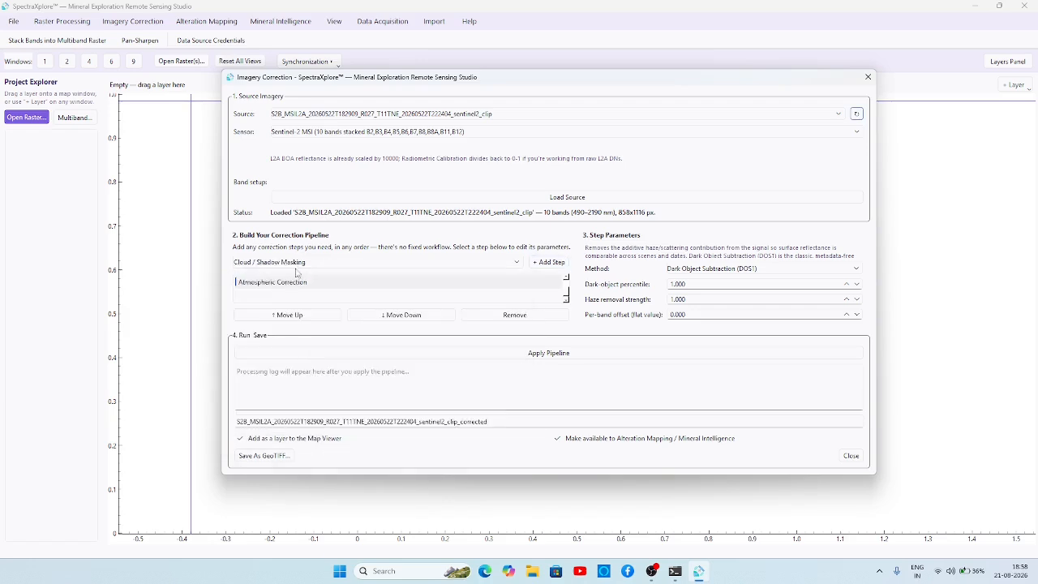
left_click(538, 262)
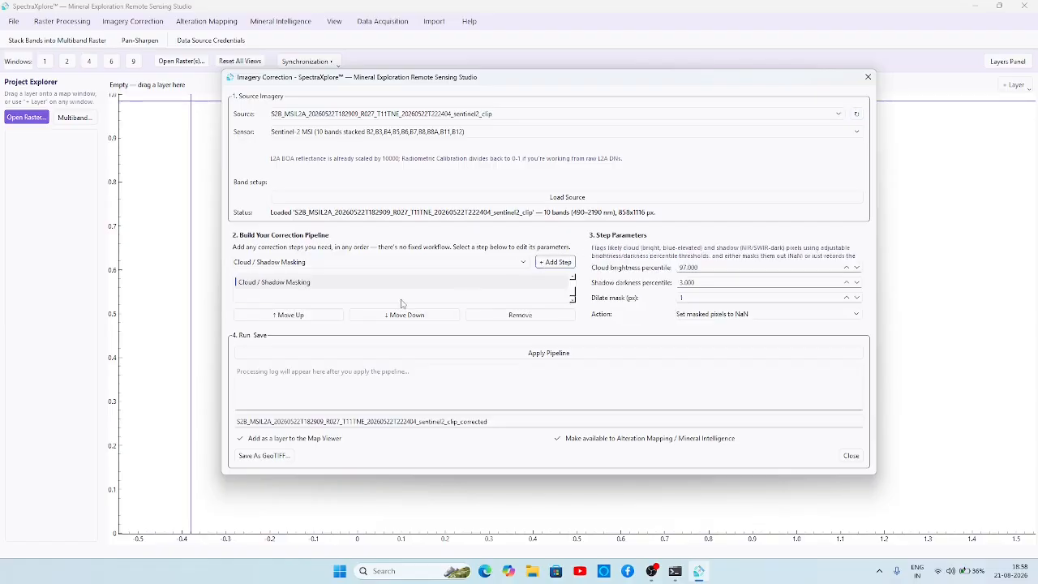
Add Resampling and Spectral Normalization as the last two steps of the correction pipeline
left_click(351, 262)
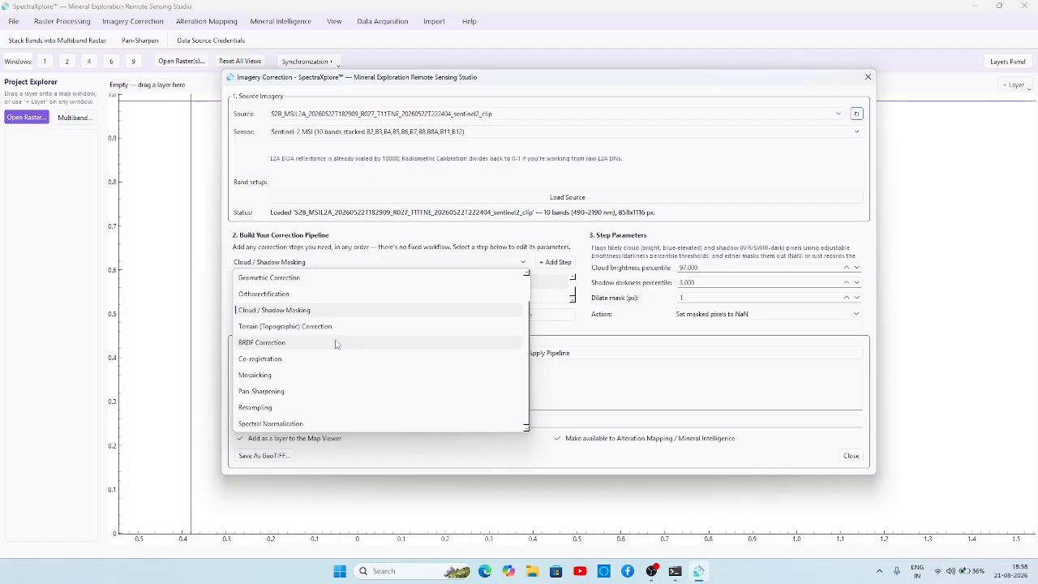
left_click(312, 408)
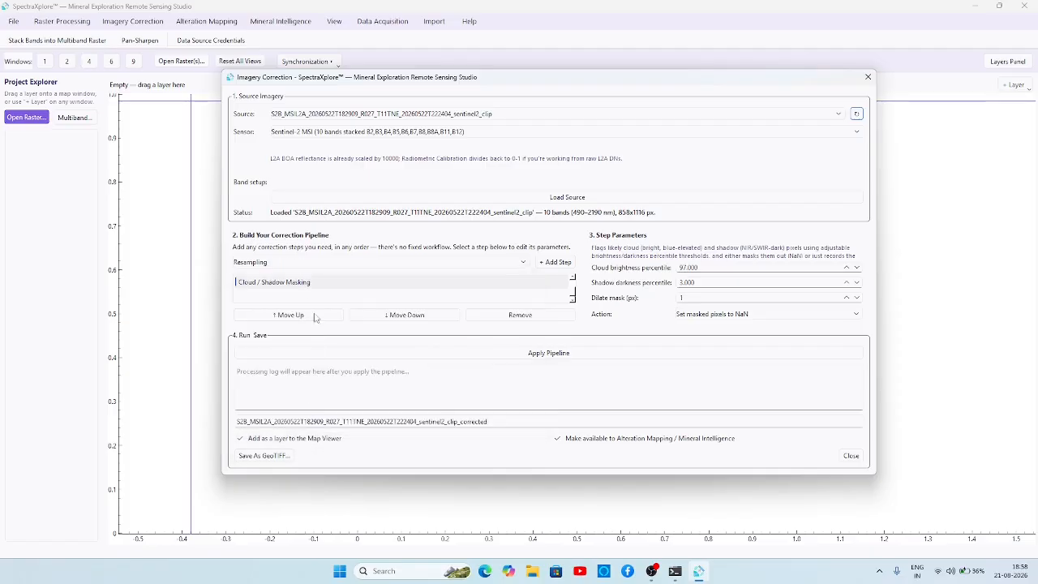
left_click(562, 266)
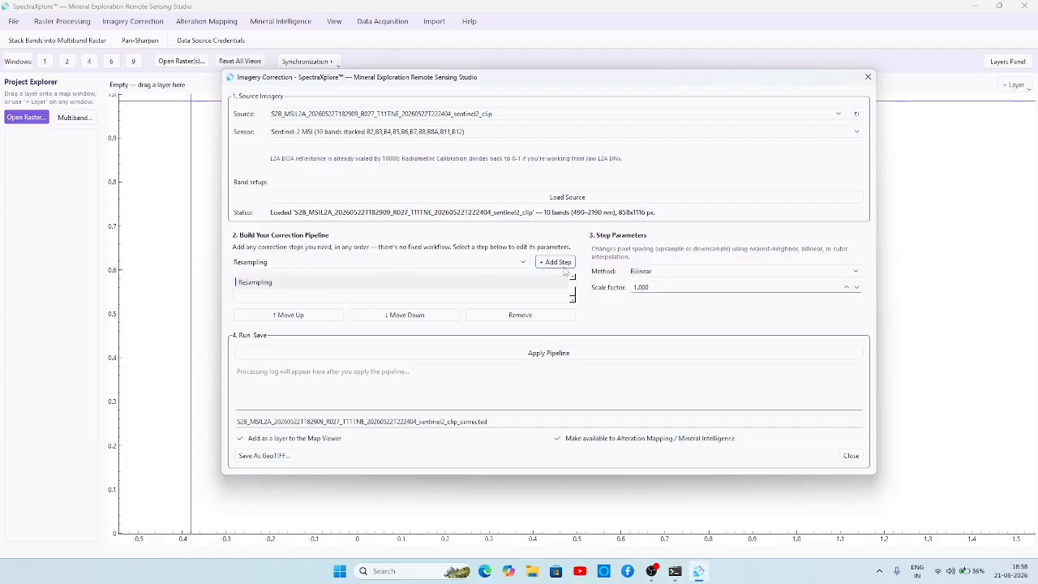
left_click(349, 263)
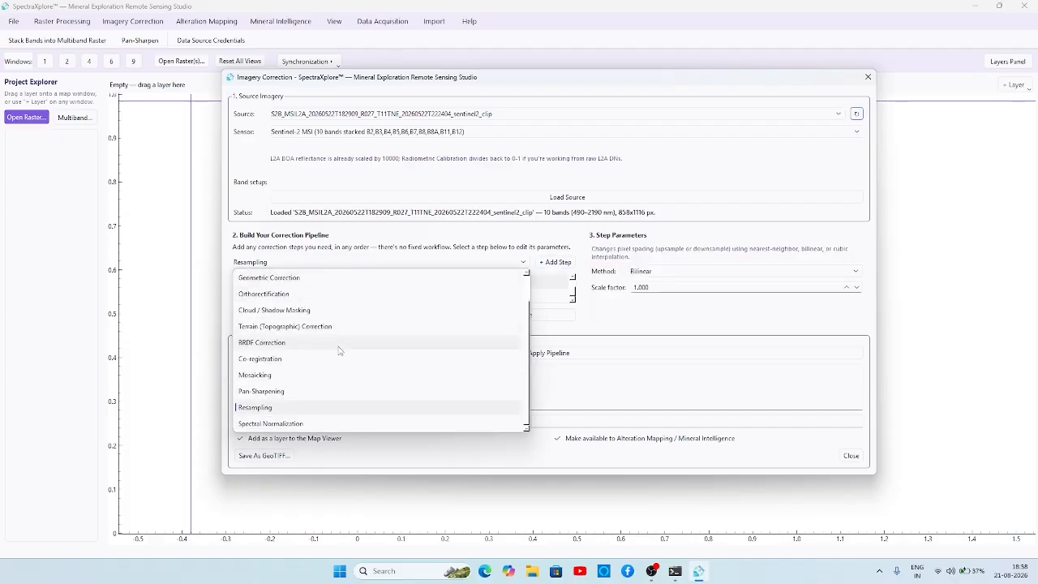
left_click(315, 425)
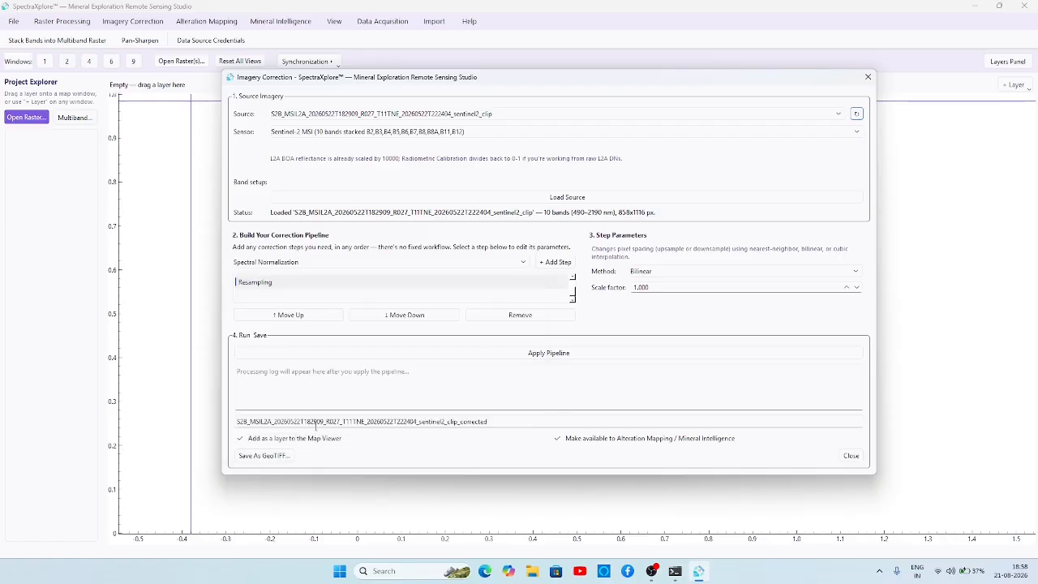
left_click(545, 266)
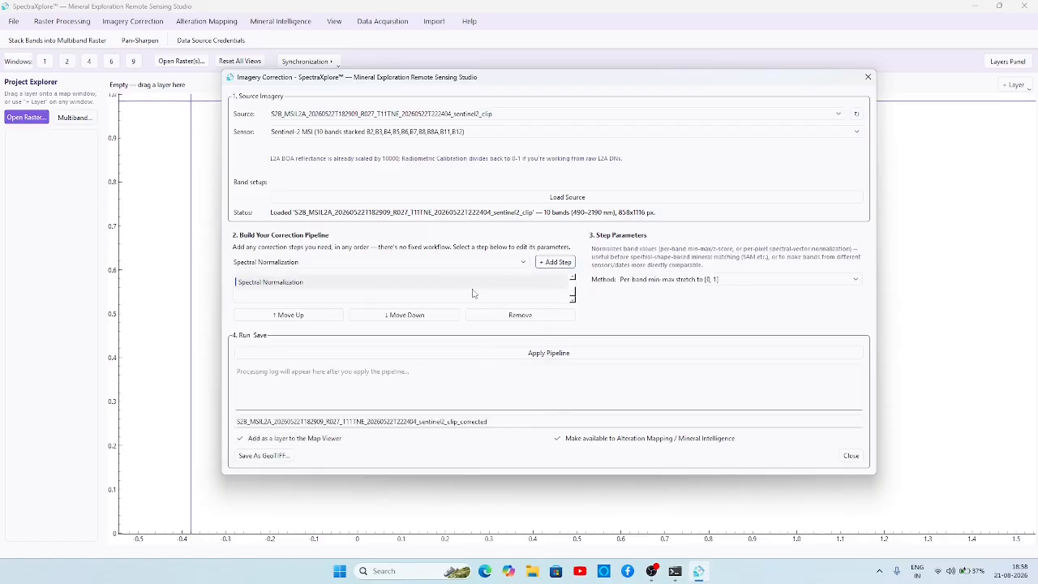
Review the order of the added pipeline steps and examine the parameters of individual corrections
scroll(473, 293, "up", 2)
scroll(474, 293, "down", 2)
scroll(473, 294, "up", 2)
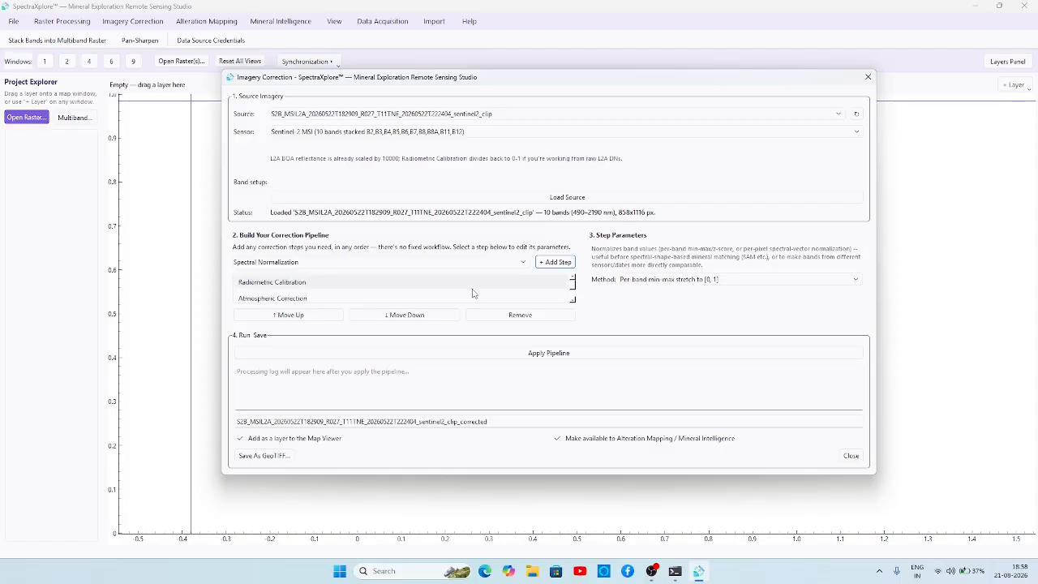
scroll(473, 293, "down", 2)
scroll(473, 294, "up", 2)
left_click(377, 286)
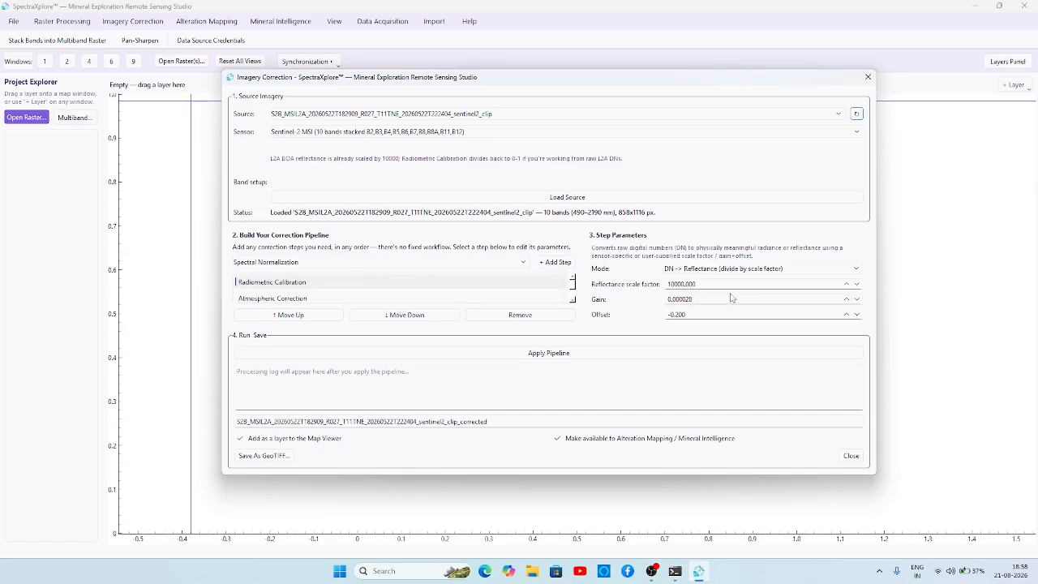
left_click(367, 299)
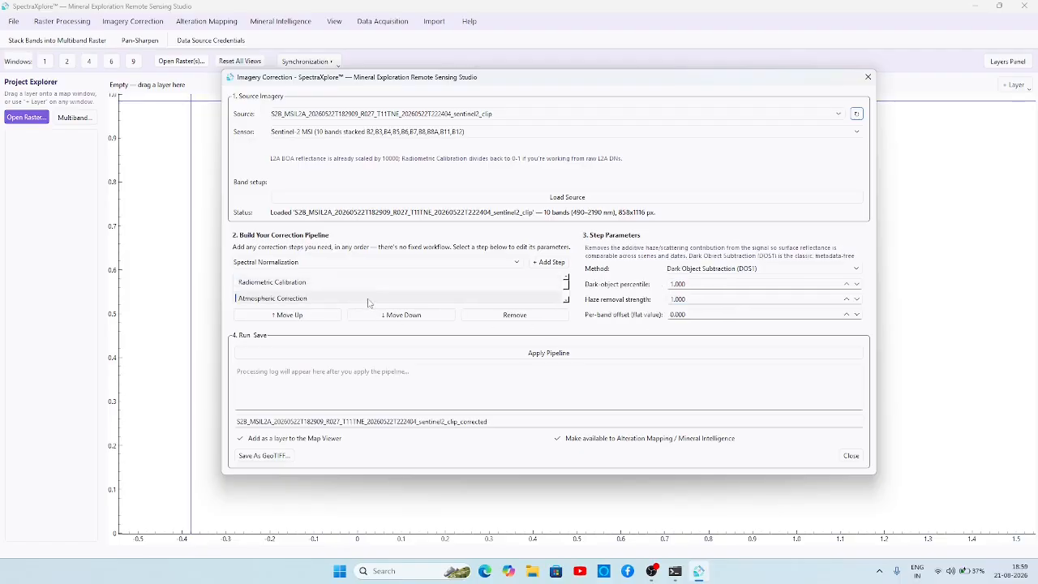
scroll(368, 303, "down", 2)
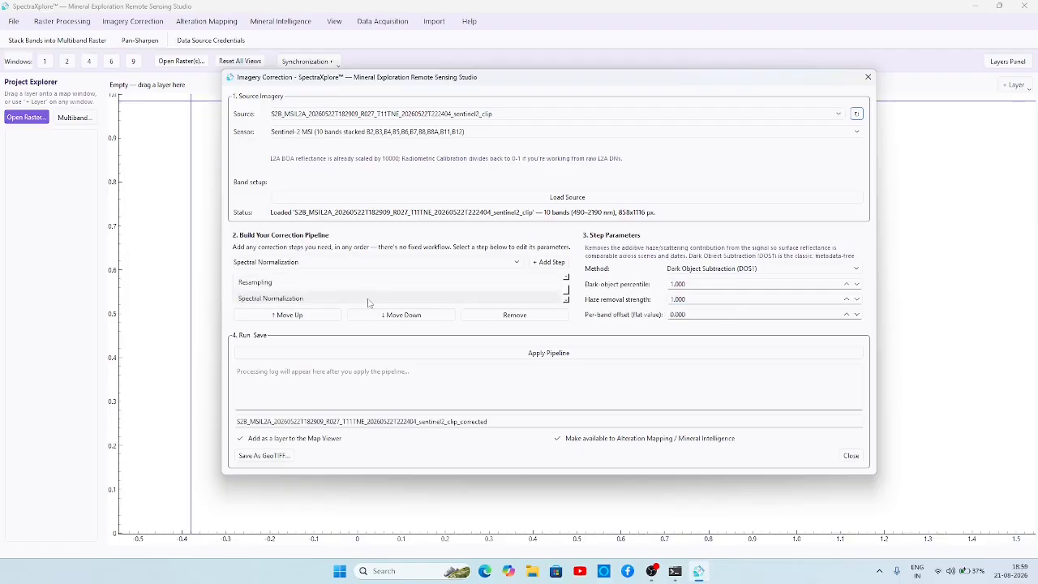
left_click(331, 285)
left_click(332, 299)
scroll(333, 300, "down", 1)
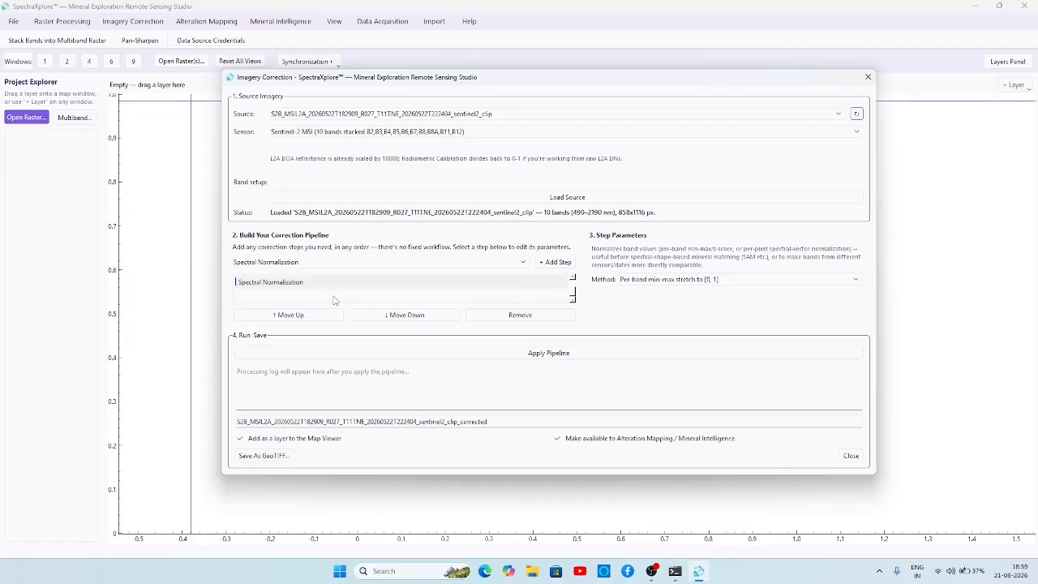
Apply the correction pipeline to the loaded Sentinel-2 clip and read through the processing log
left_click(523, 359)
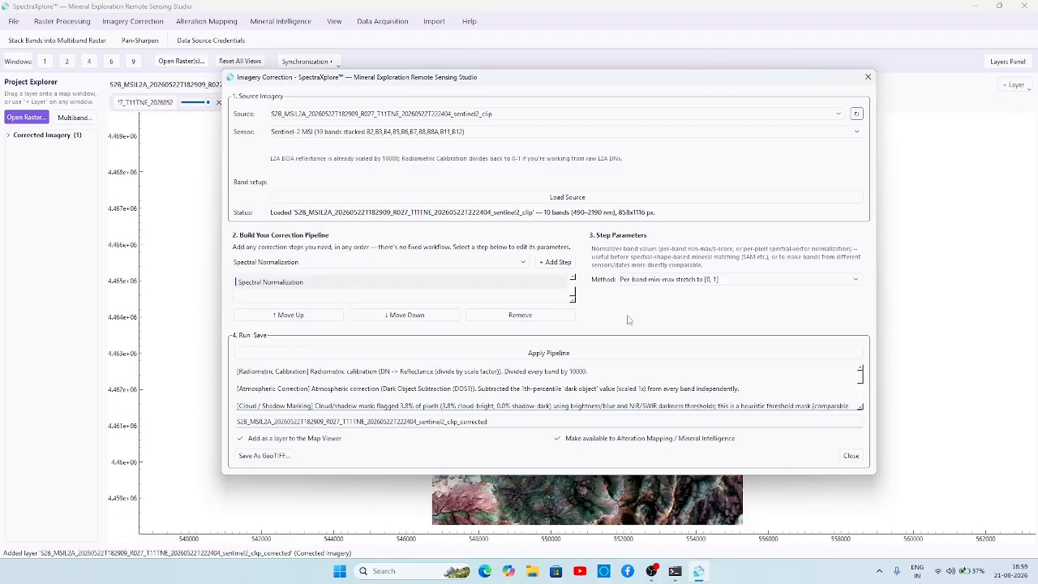
scroll(388, 398, "down", 5)
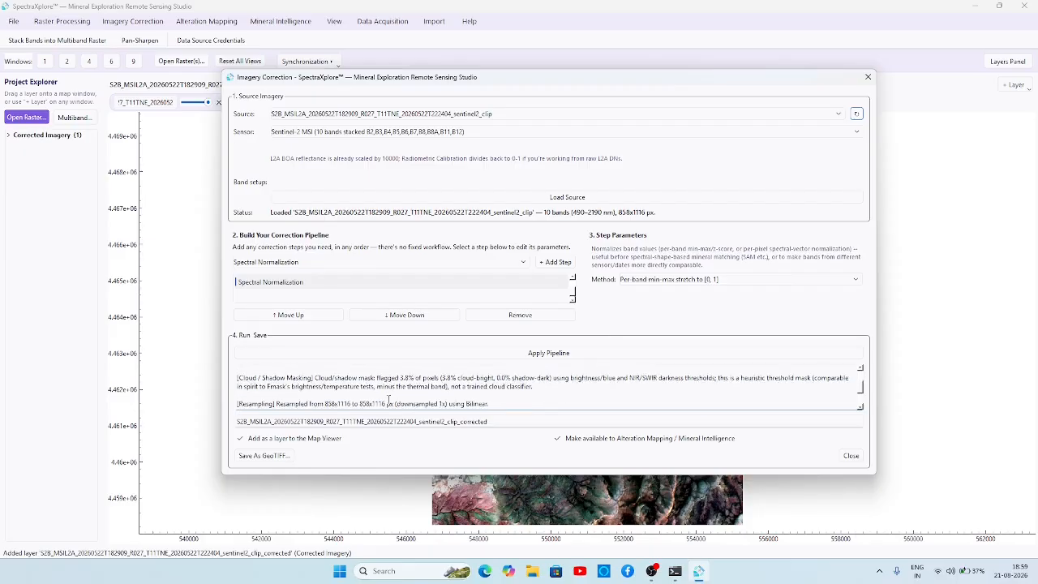
scroll(388, 399, "up", 5)
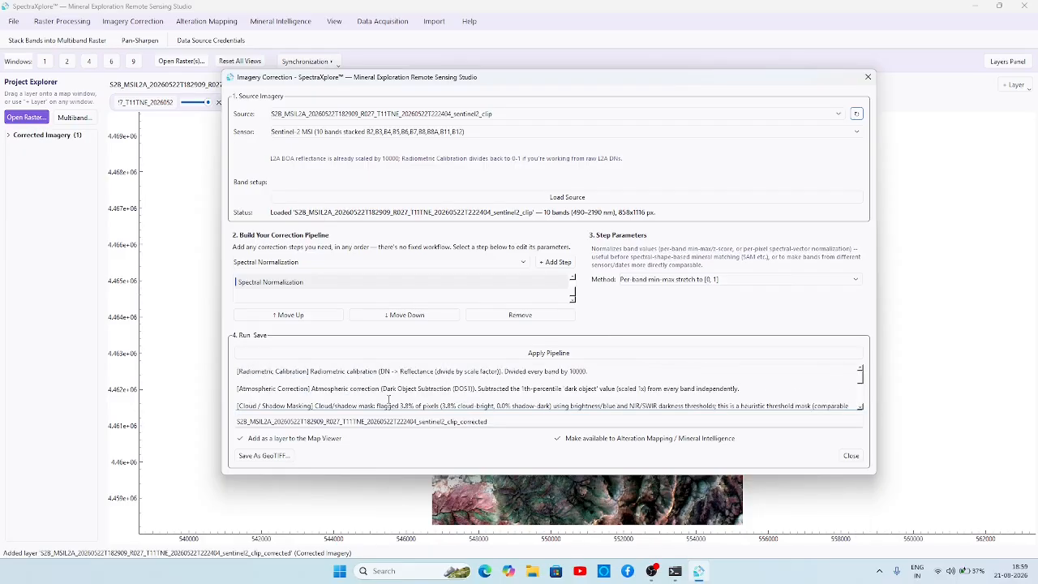
scroll(444, 383, "down", 5)
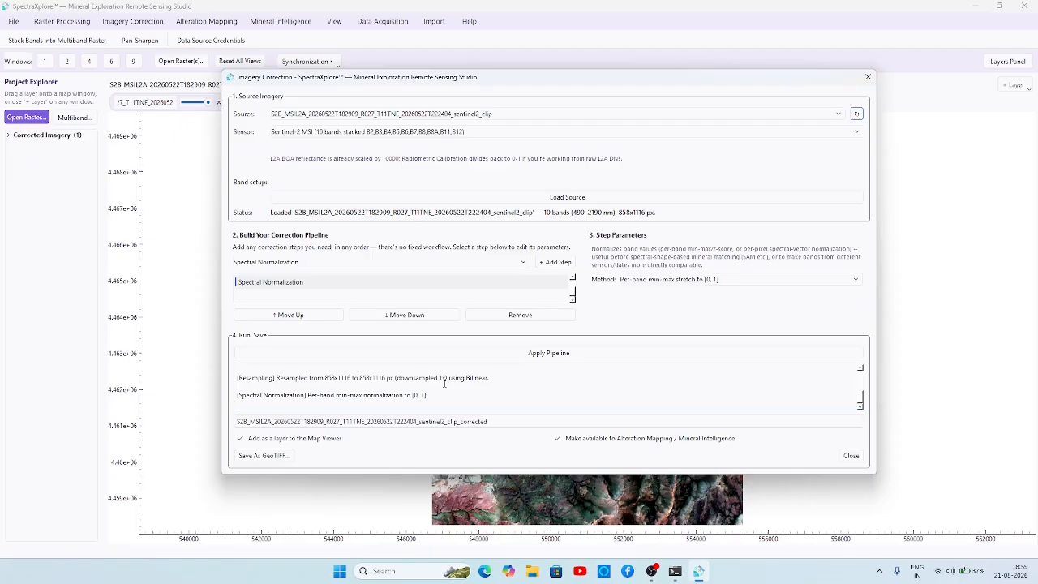
Append 2 to the corrected output name and save the product as GeoTIFF S2B_MSIL2A_20260522T182909_R027_T11TNE_20260522T222404_sentinel2_clip_corrected2 in geodatadb_downloads, closing the correction dialog
left_click(494, 423)
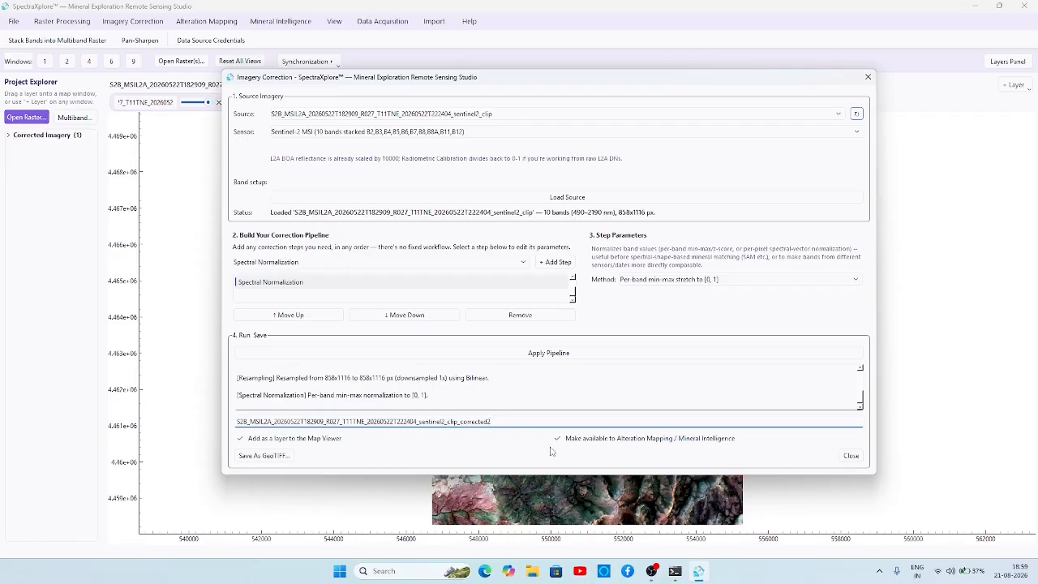
left_click(282, 459)
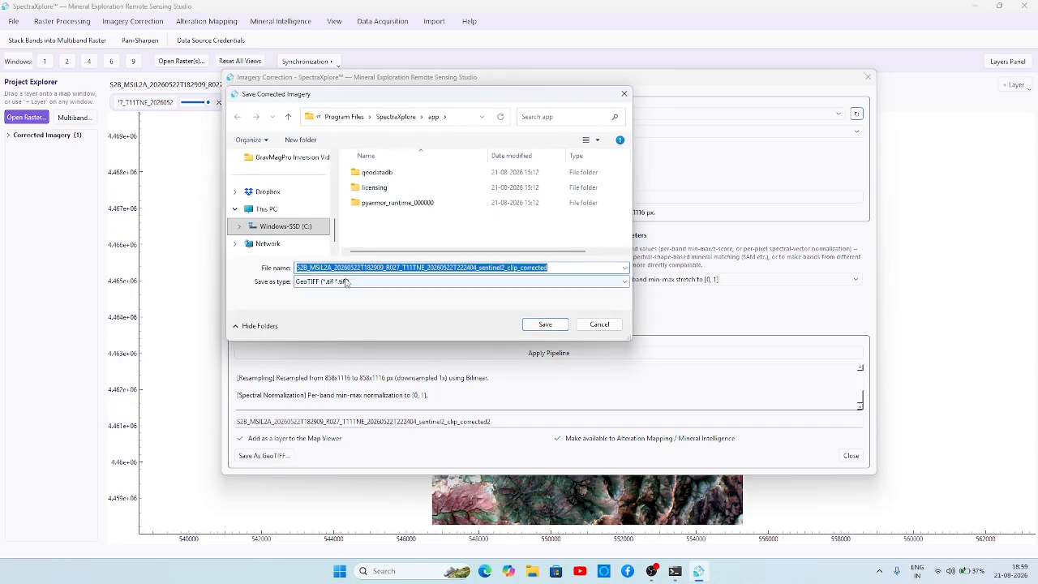
scroll(293, 190, "up", 2)
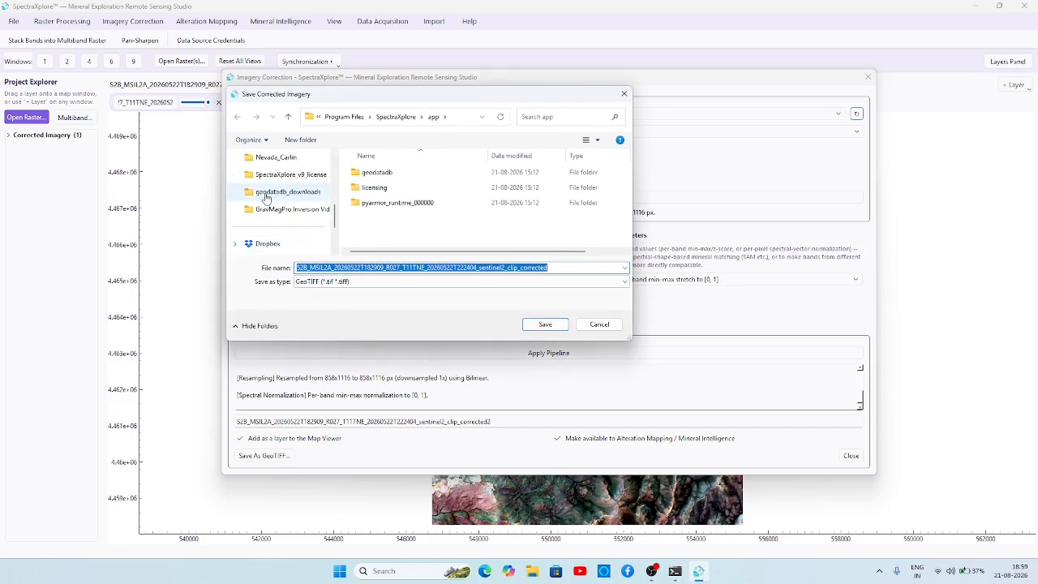
left_click(266, 199)
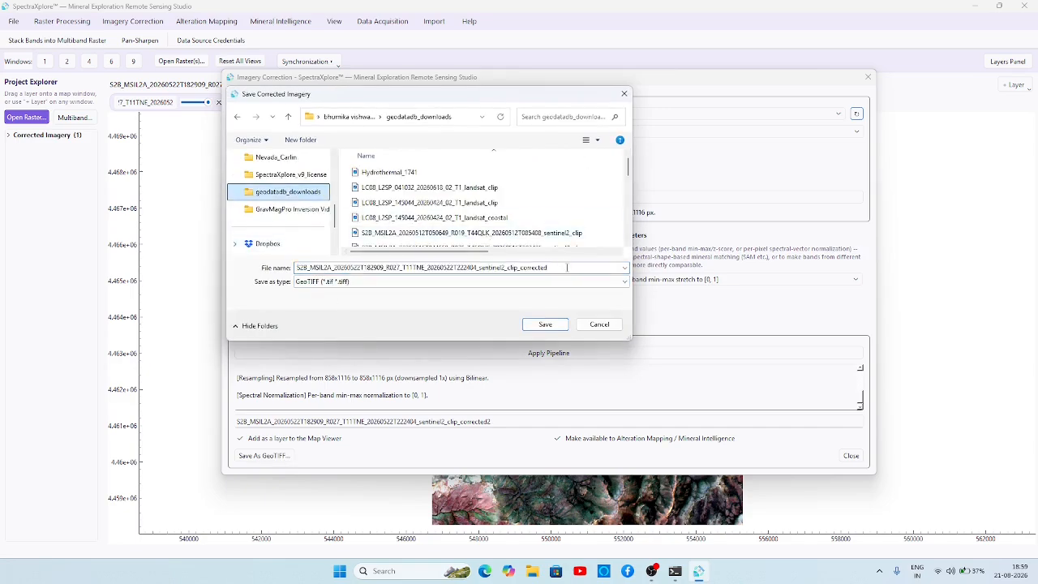
left_click(569, 268)
left_click(572, 268)
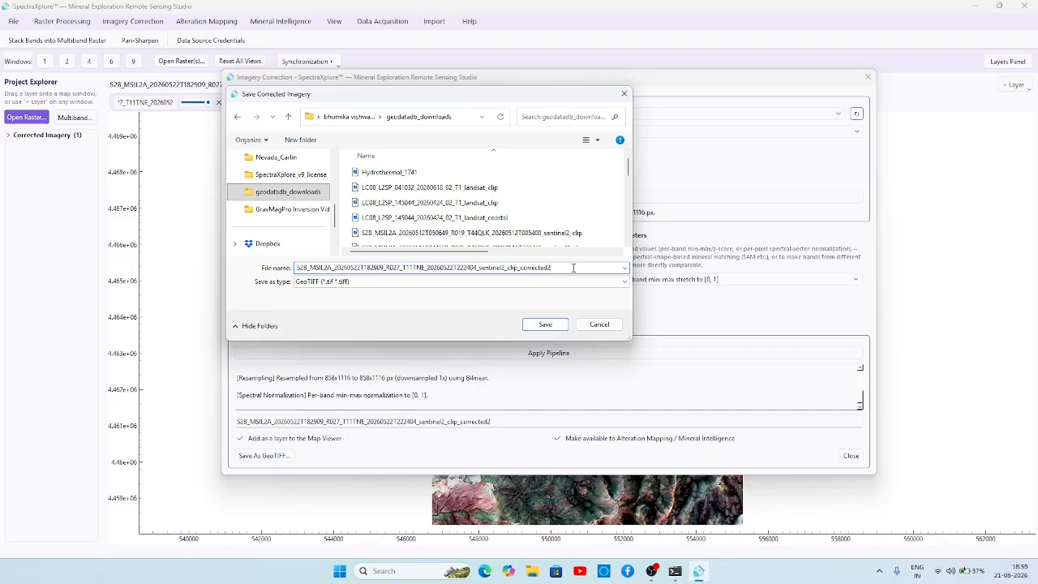
left_click(540, 324)
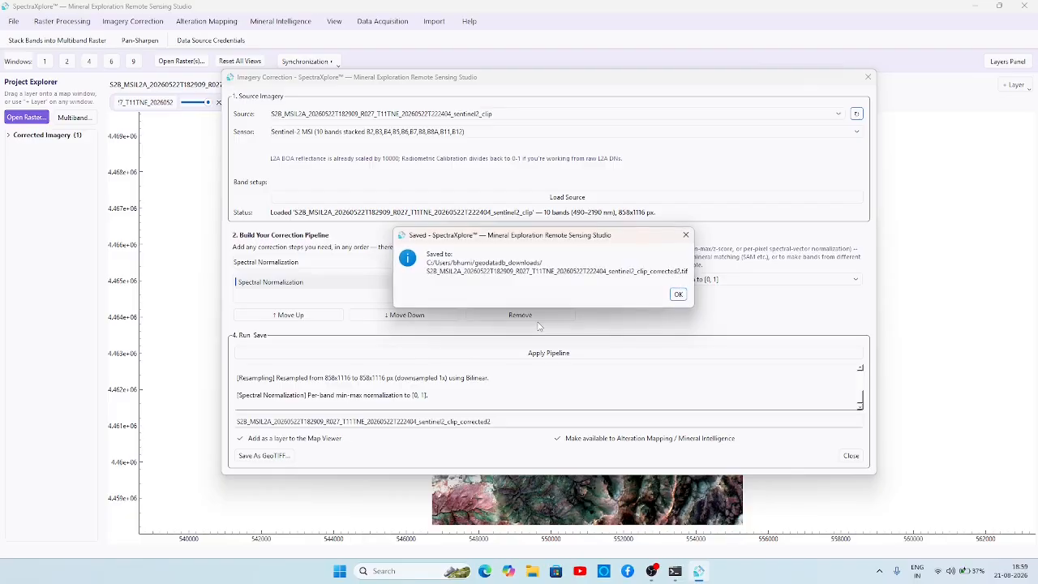
left_click(677, 295)
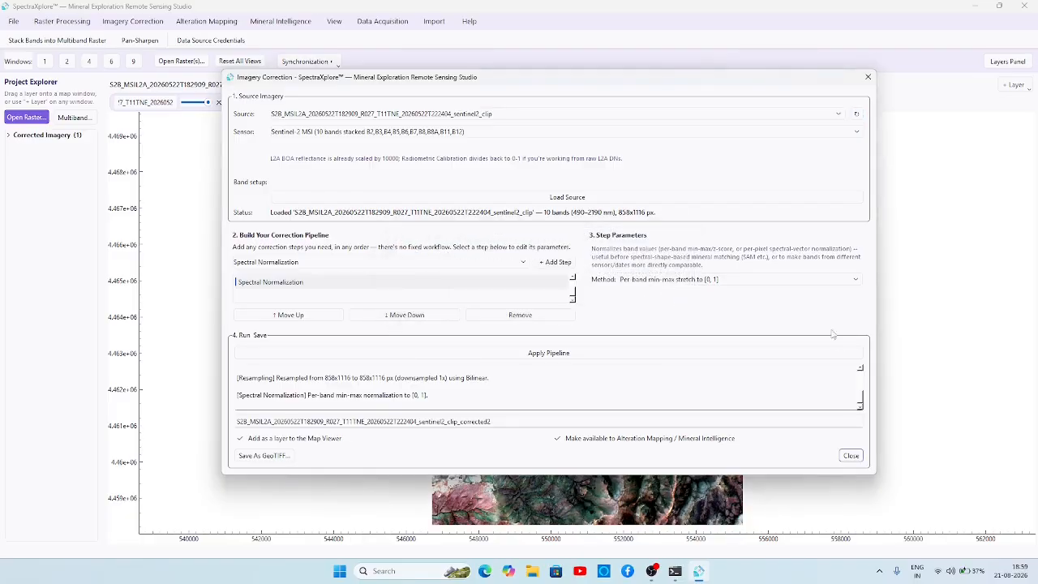
left_click(850, 455)
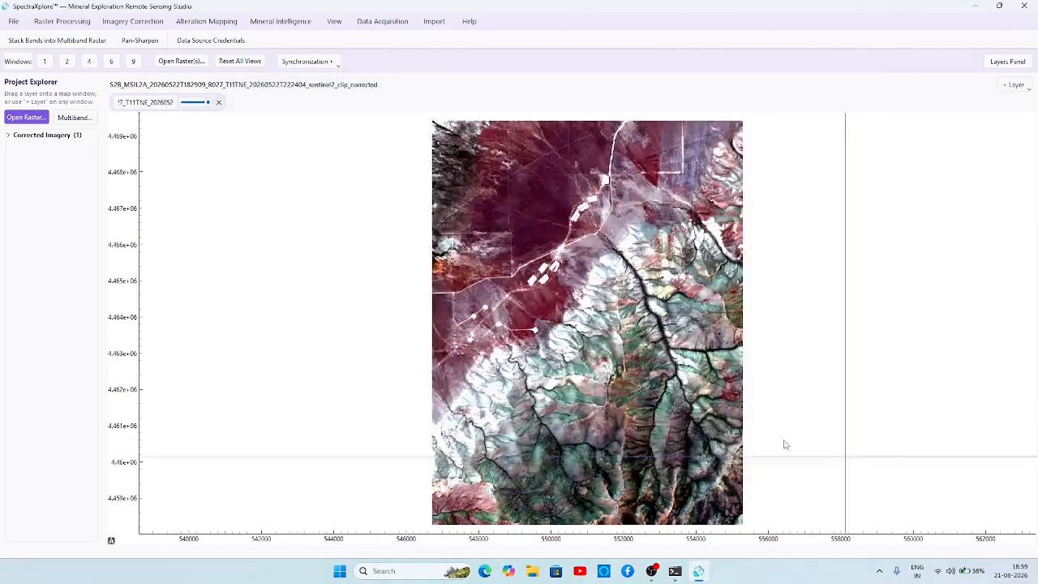
Start Band Math and load S2B_MSIL2A_20260522T182909_R027_T11TNE_20260522T222404_sentinel2_clip_corrected2 from geodatadb_downloads as its source raster
scroll(621, 367, "up", 3)
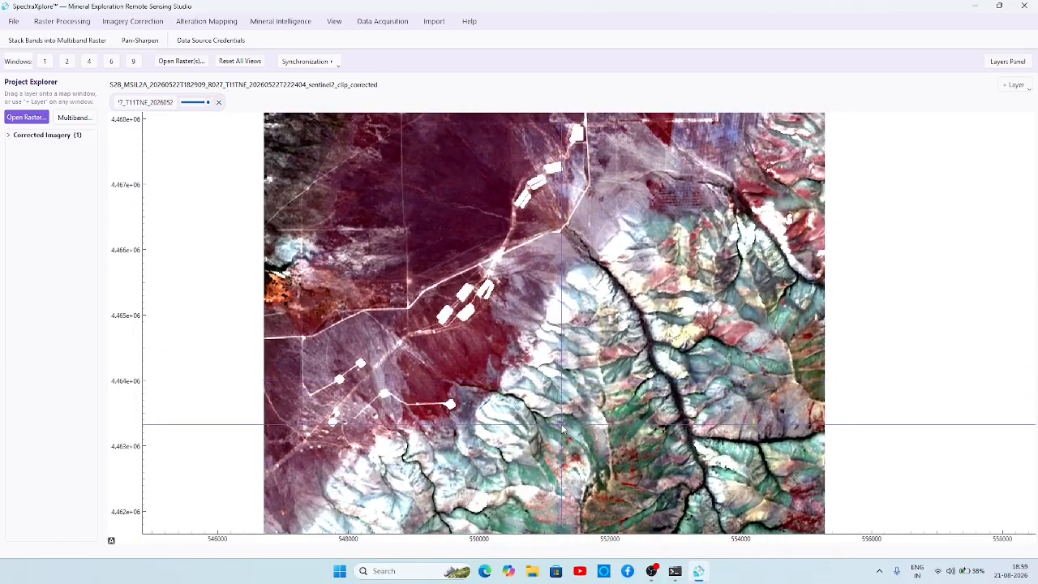
left_click_drag(565, 425, 556, 263)
left_click_drag(558, 379, 560, 412)
scroll(560, 414, "down", 2)
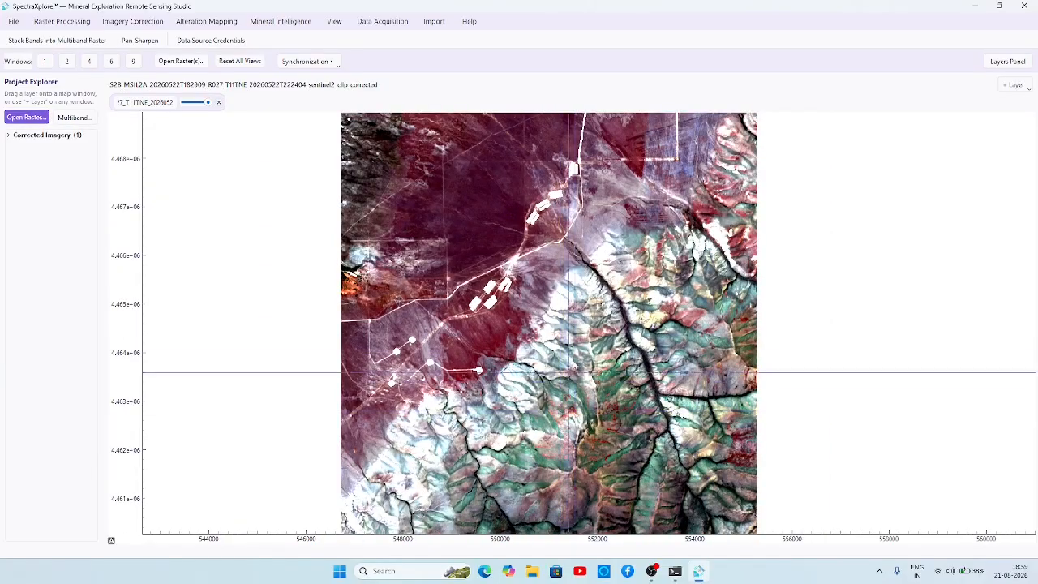
mouse_move(575, 352)
left_mouse_down()
mouse_move(568, 378)
mouse_move(572, 334)
left_mouse_up()
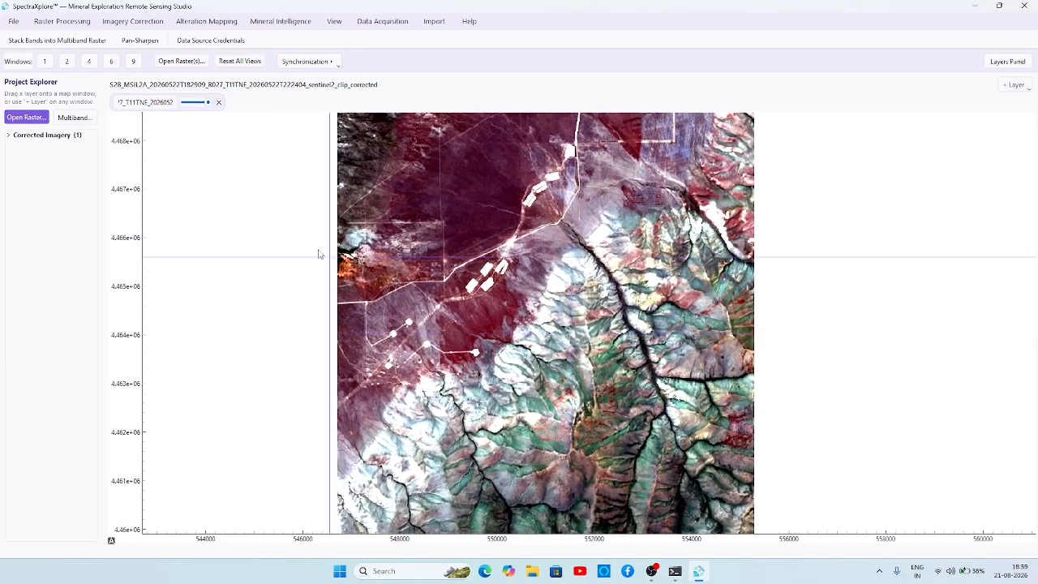
left_click(70, 119)
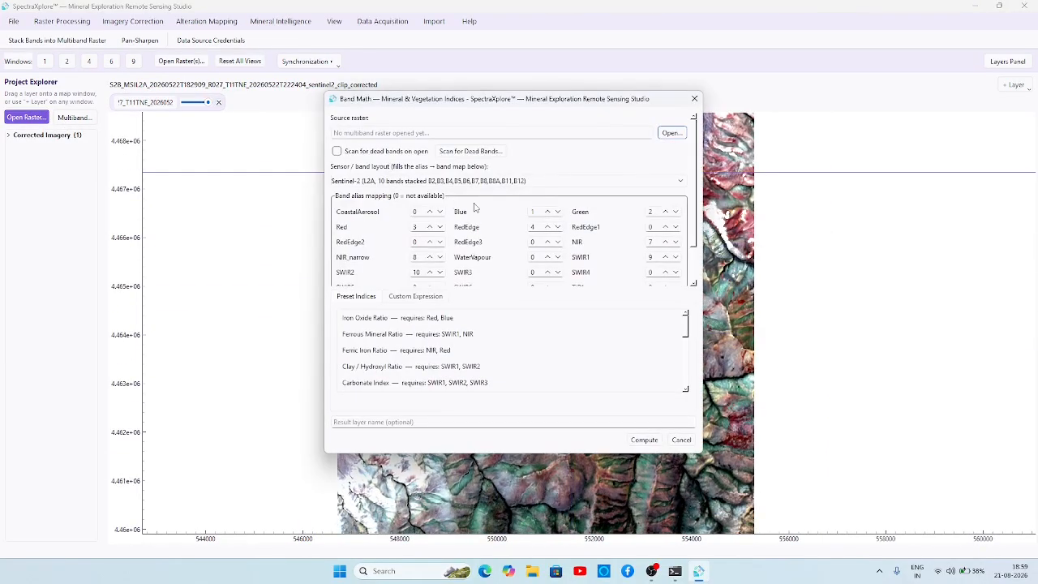
left_click(675, 132)
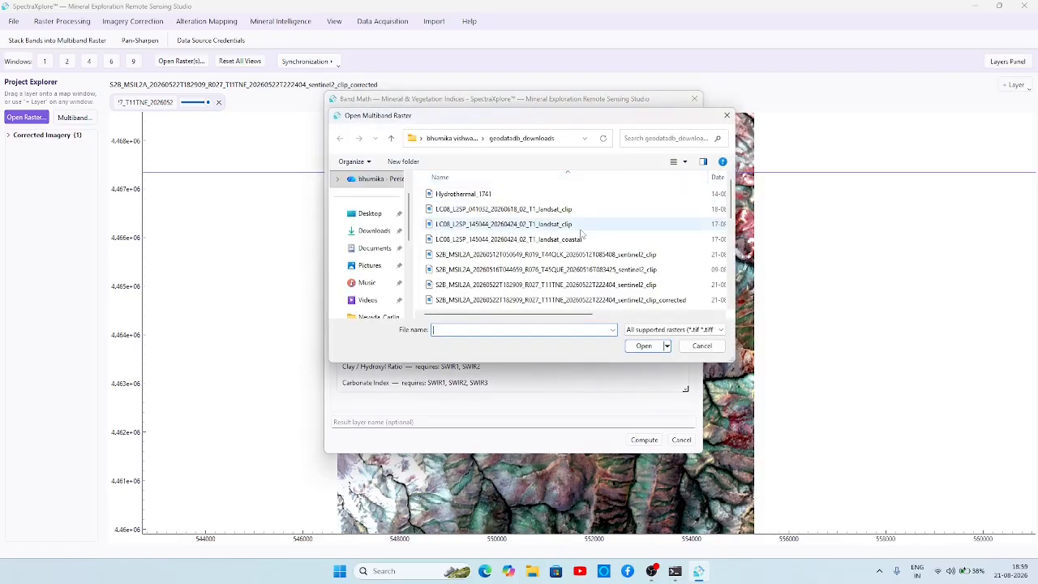
scroll(580, 271, "down", 1)
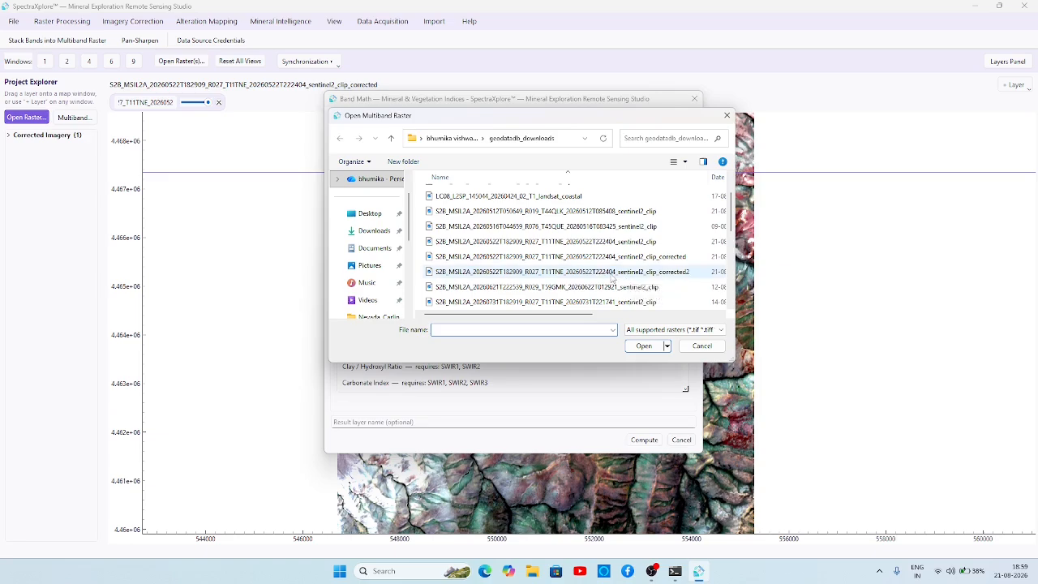
double_click(612, 273)
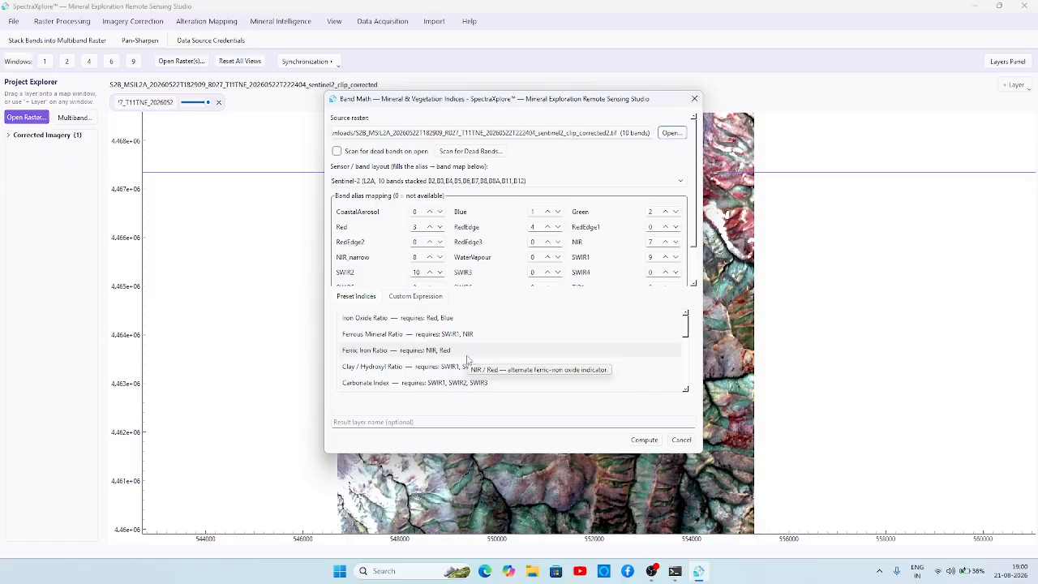
Compute the preset Mafic Index (SWIR2, NIR) from the corrected raster with the result layer name Mafic_Index_2204
scroll(467, 357, "down", 2)
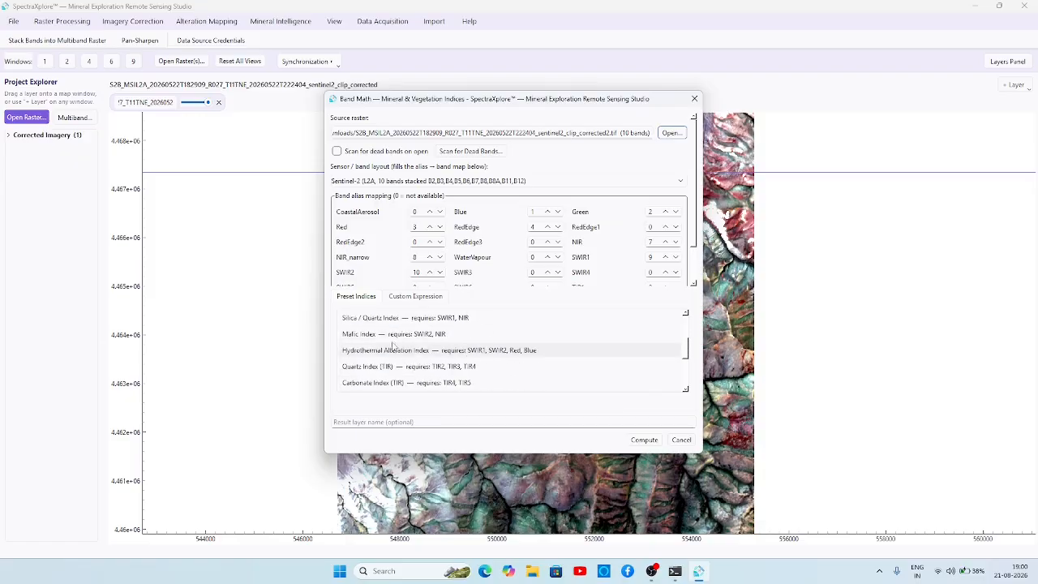
left_click(430, 338)
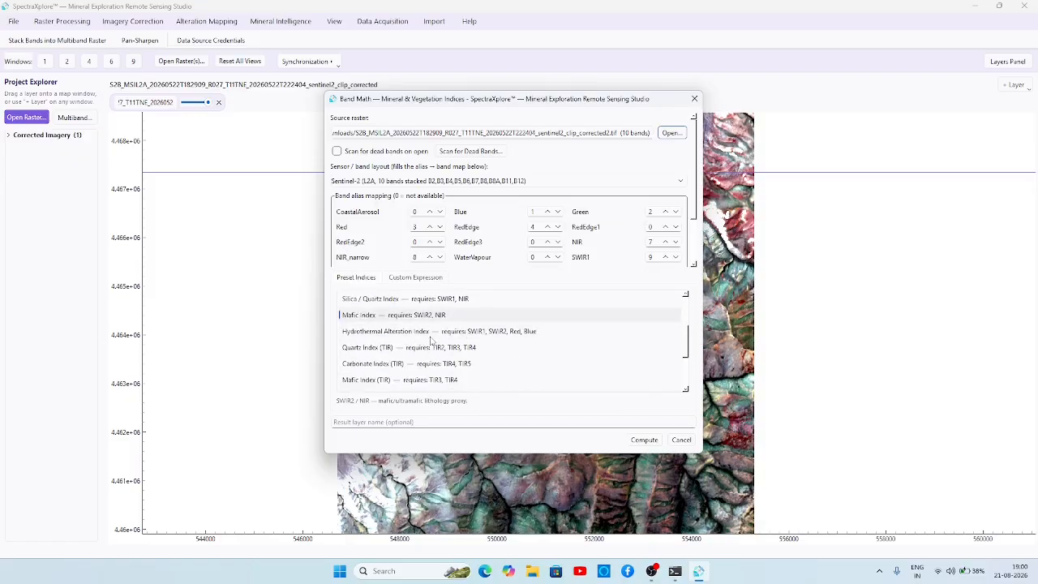
left_click(433, 422)
type("mA")
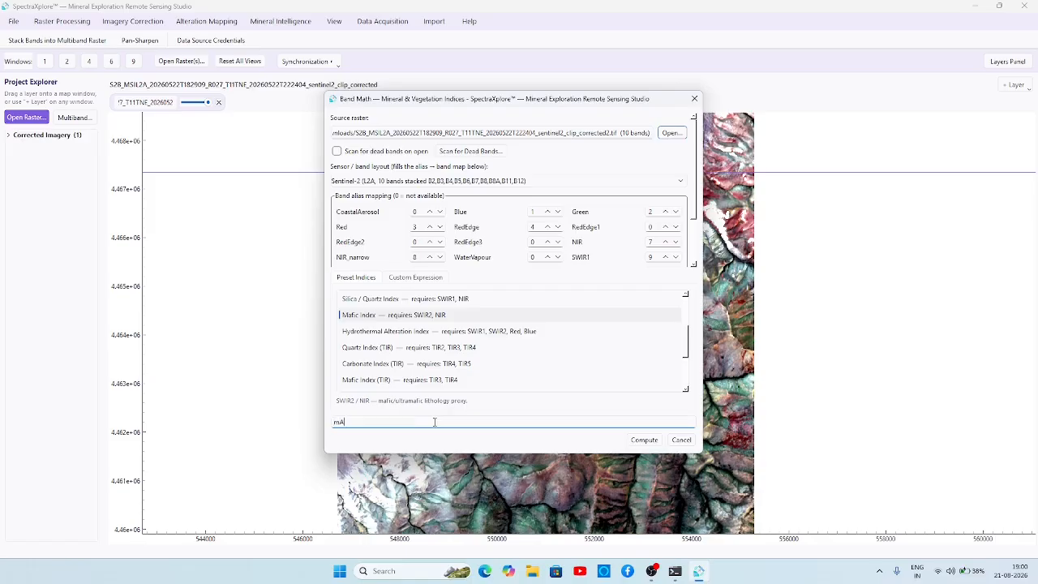
type("F")
key("BackSpace")
key("BackSpace")
key("BackSpace")
key("Caps_Lock")
type("Mafic")
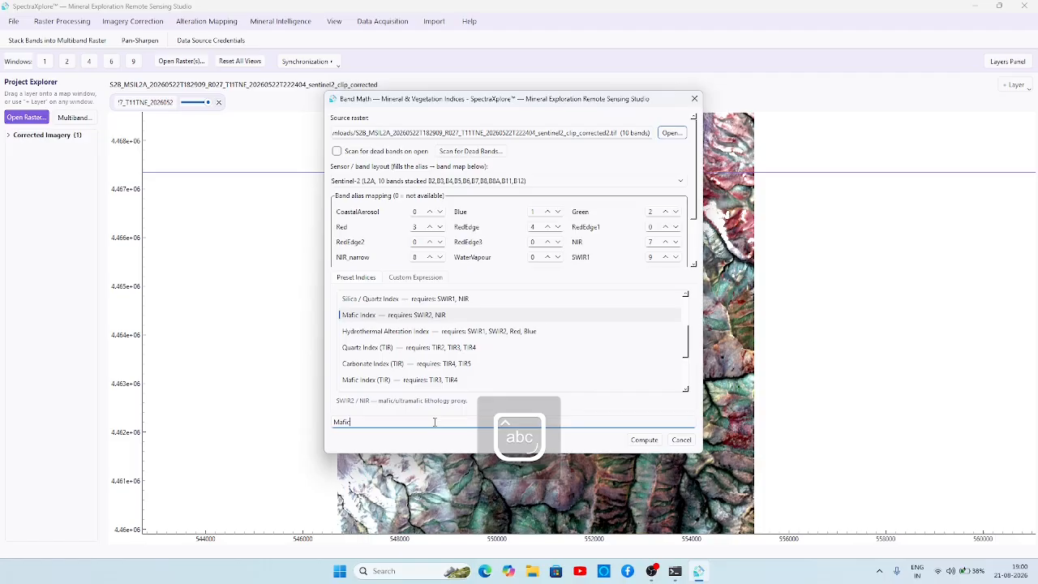
type("_Index_2204")
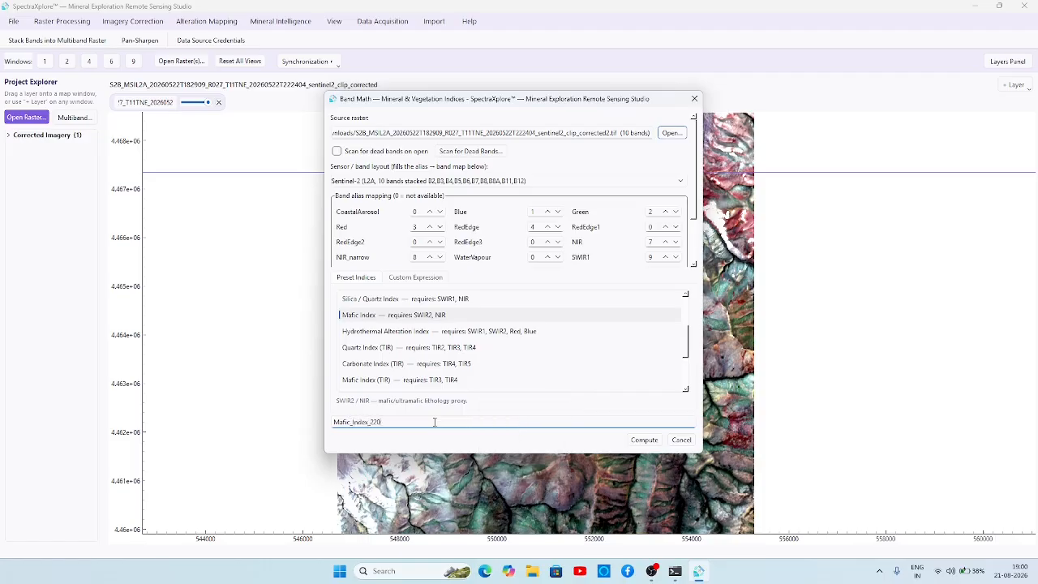
left_click(651, 442)
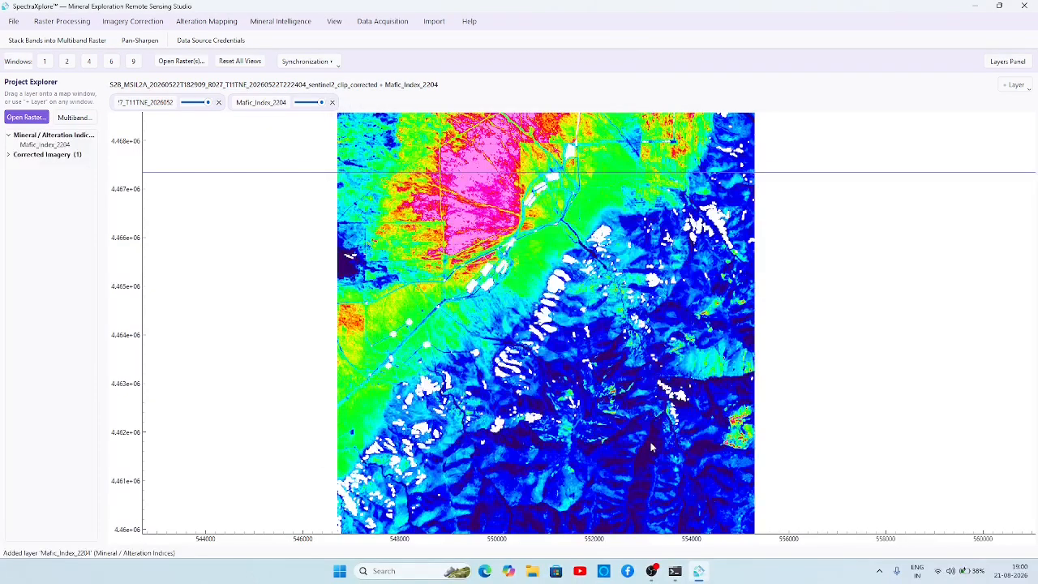
Examine the Mafic_Index_2204 layer across the whole clip, comparing high and low index zones in its northern and southern parts
left_click_drag(565, 422, 567, 447)
mouse_move(565, 308)
left_mouse_down()
mouse_move(563, 364)
mouse_move(560, 301)
left_mouse_up()
scroll(560, 296, "down", 2)
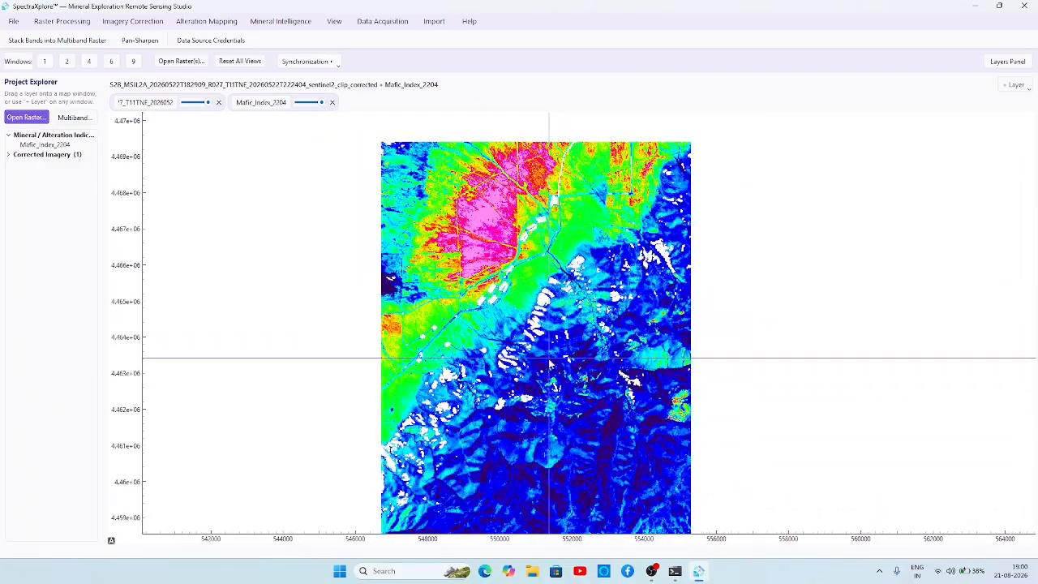
left_click_drag(550, 364, 550, 347)
scroll(549, 342, "up", 2)
mouse_move(544, 296)
left_mouse_down()
mouse_move(548, 420)
mouse_move(545, 288)
left_mouse_up()
left_click_drag(544, 375, 544, 308)
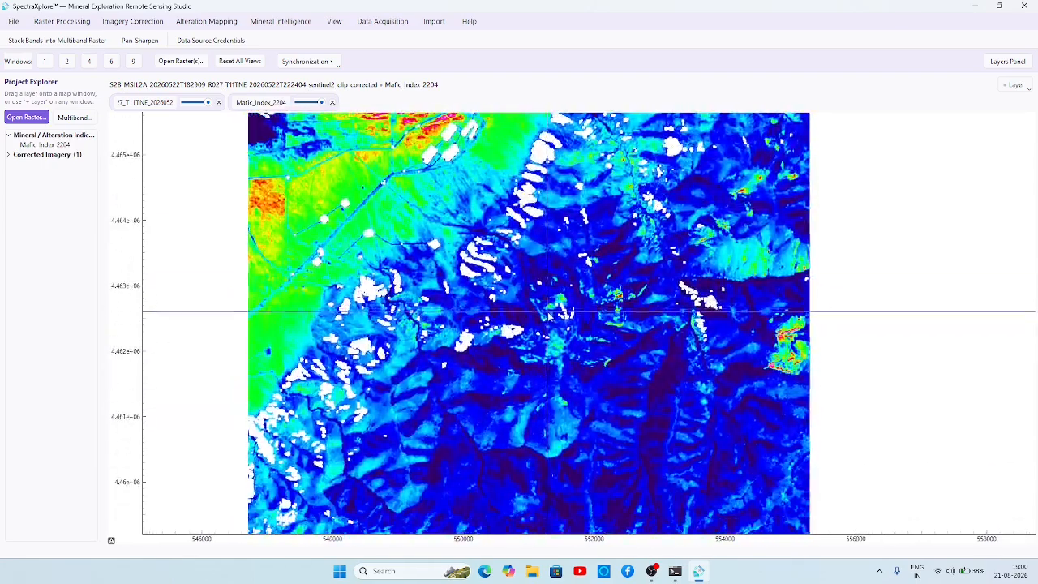
mouse_move(544, 359)
left_mouse_down()
mouse_move(545, 306)
mouse_move(545, 426)
left_mouse_up()
mouse_move(545, 313)
left_mouse_down()
mouse_move(544, 383)
mouse_move(543, 312)
left_mouse_up()
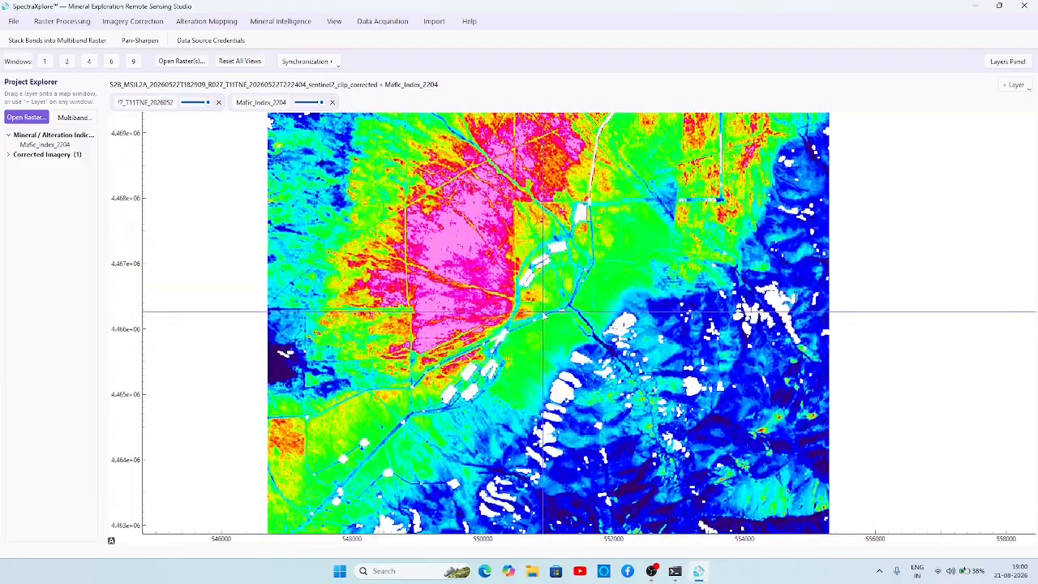
left_click_drag(547, 365, 543, 235)
left_click_drag(546, 346, 540, 282)
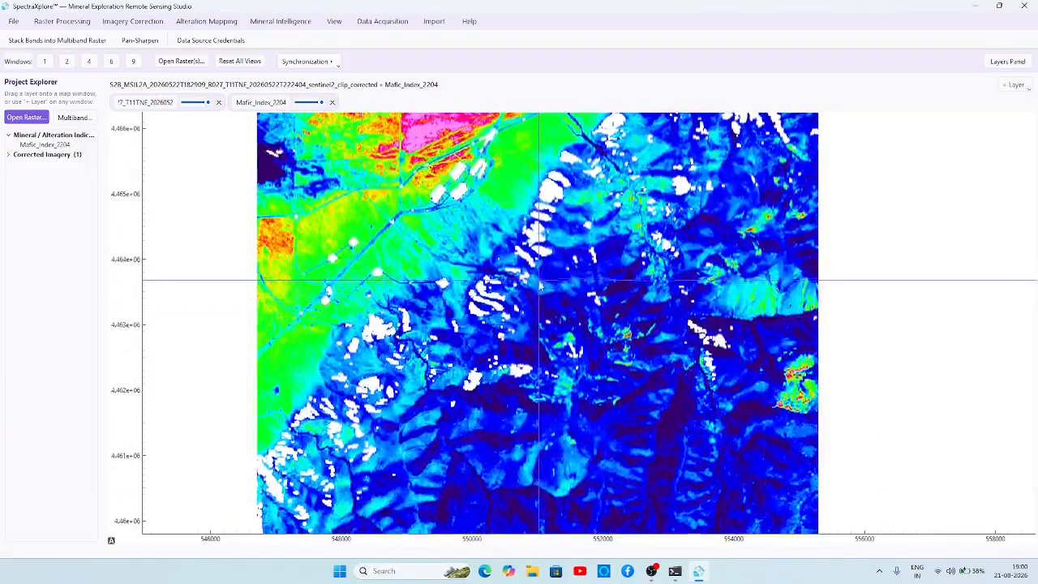
left_click_drag(544, 320, 547, 262)
left_click_drag(546, 352, 547, 290)
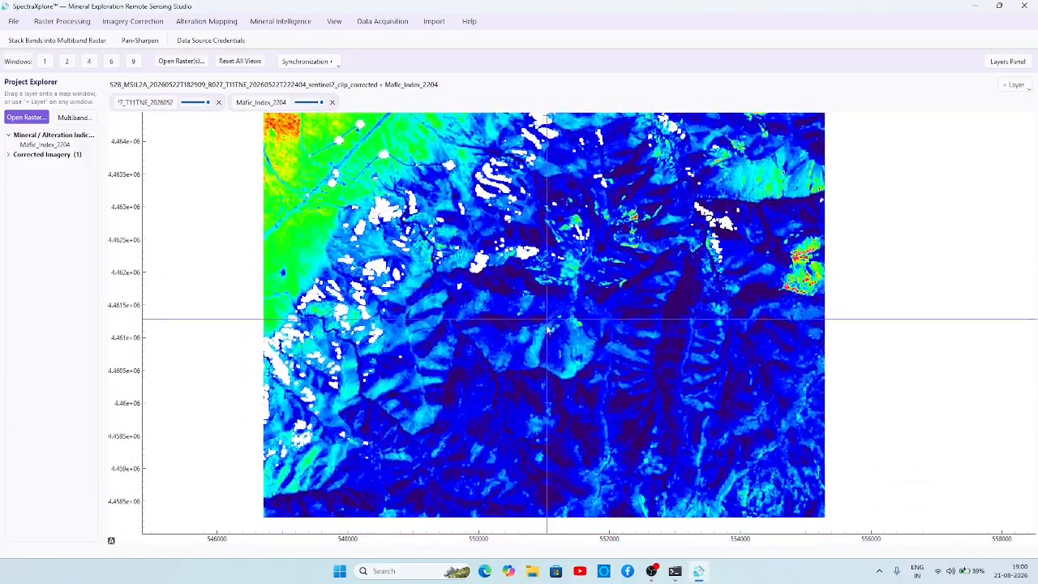
left_click_drag(545, 331, 544, 329)
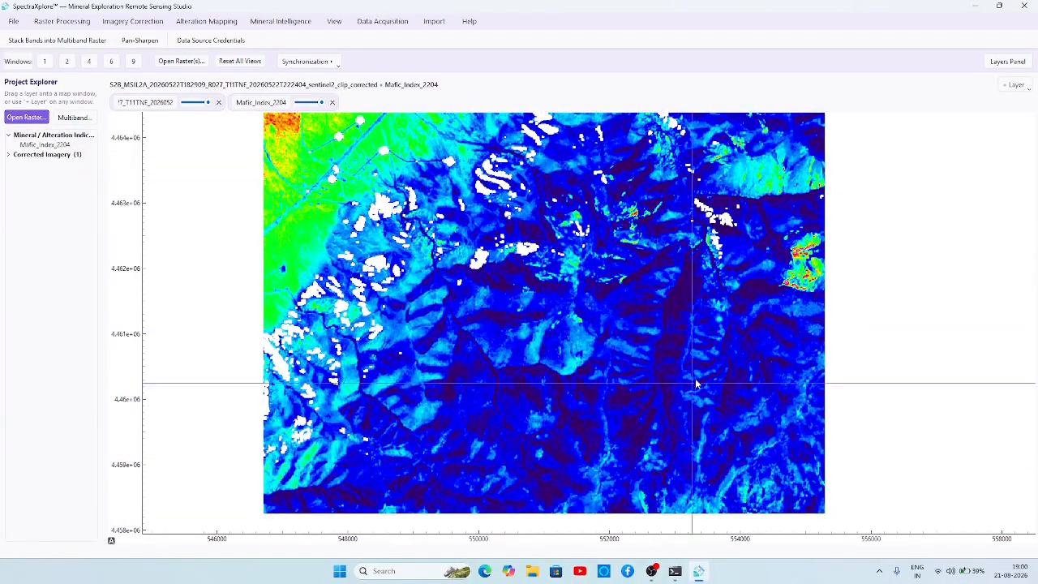
mouse_move(651, 571)
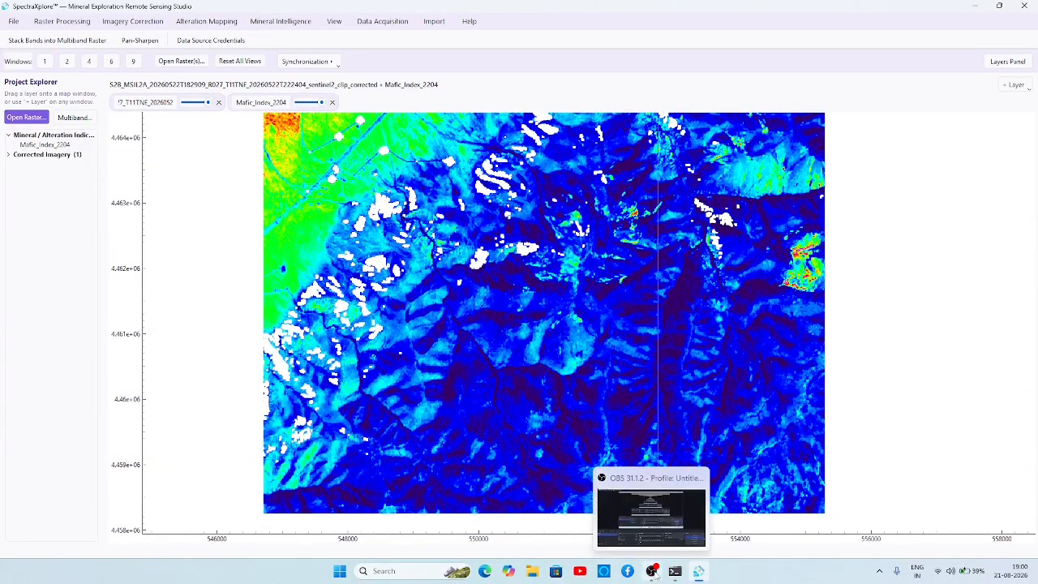
left_click_drag(567, 303, 584, 468)
left_click_drag(586, 336, 587, 463)
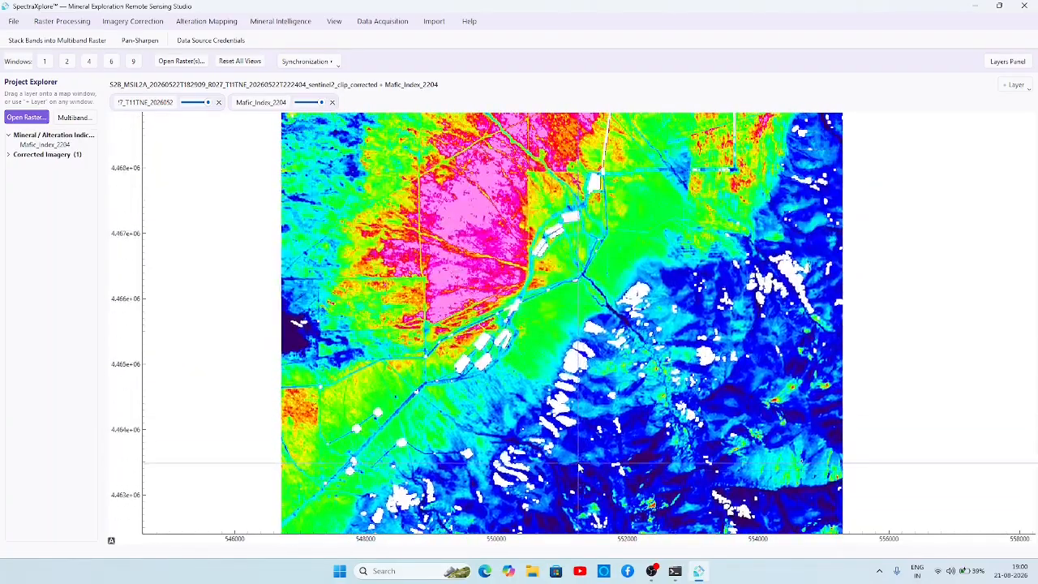